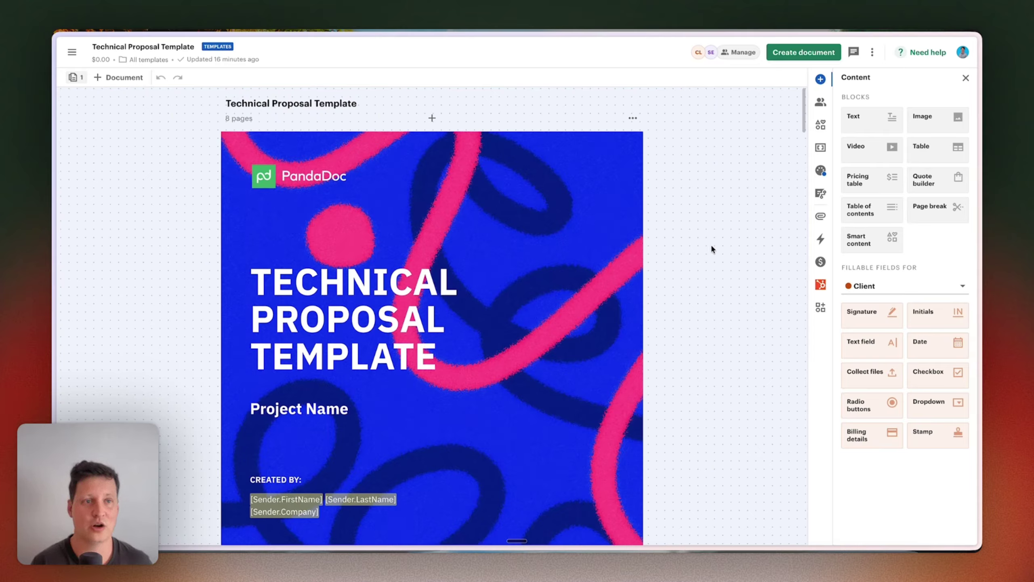
click(964, 54)
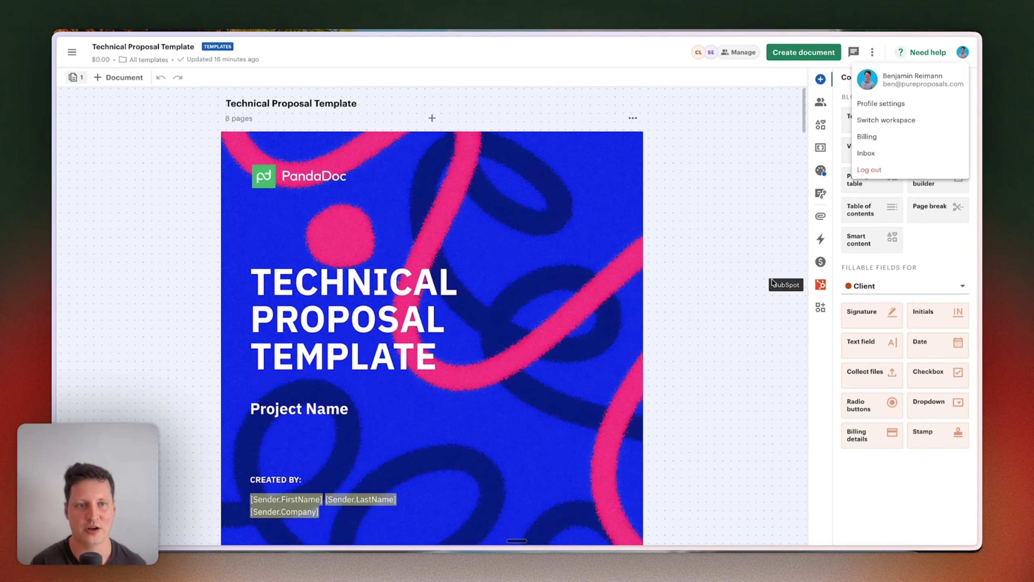
click(716, 192)
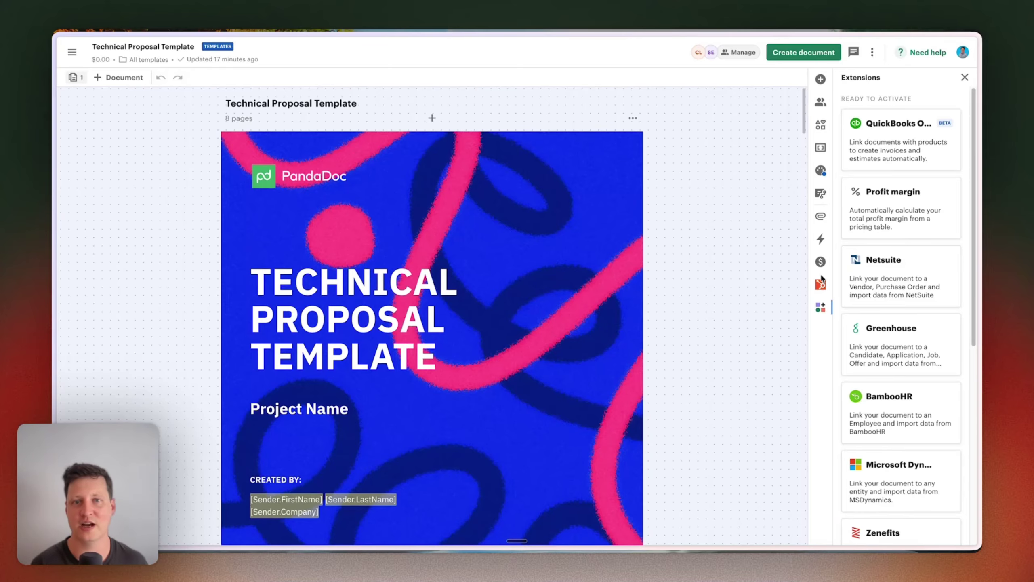
Look through the available extensions and start connecting the HubSpot extension to the proposal template.
scroll(870, 214, down, 8)
scroll(871, 214, up, 8)
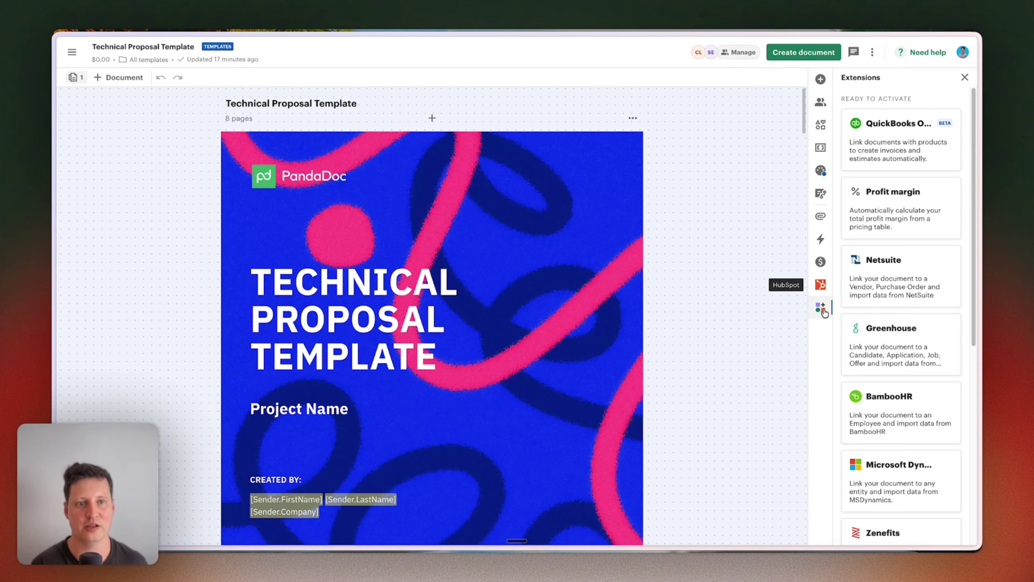
scroll(871, 245, down, 8)
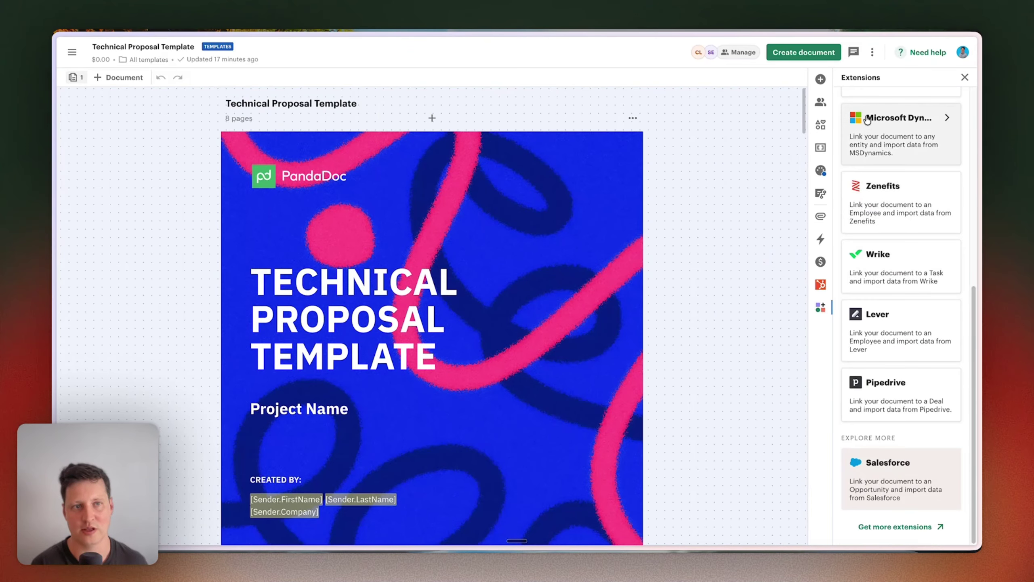
click(821, 285)
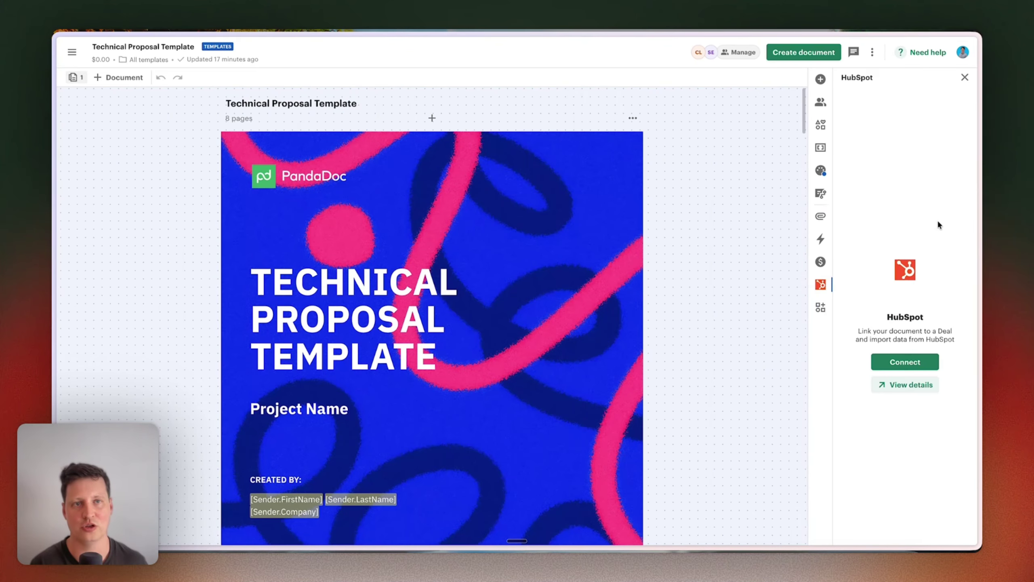
click(906, 362)
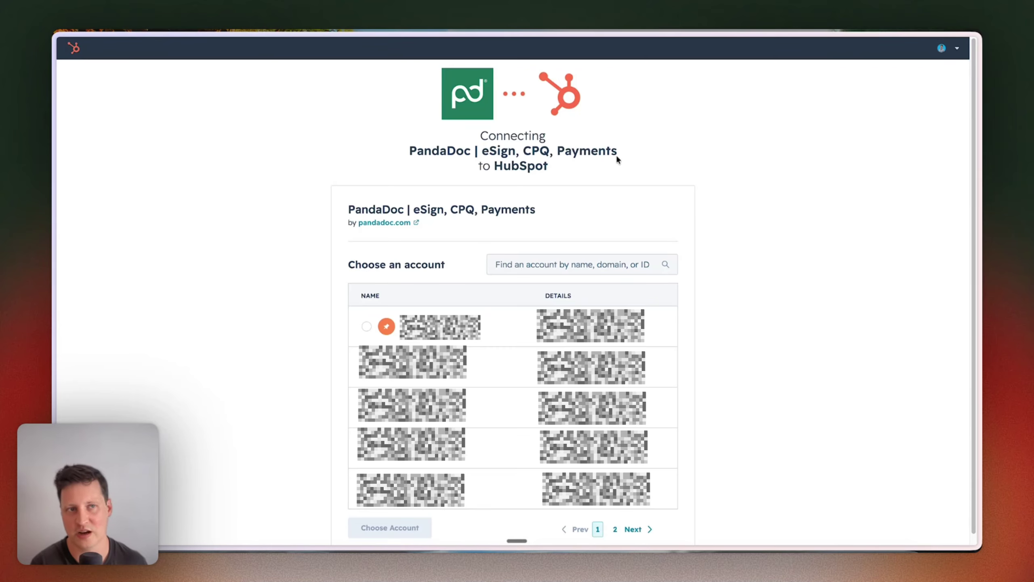
Choose HubSpot Demo Account as the account for the PandaDoc | eSign, CPQ, Payments connection.
scroll(412, 287, down, 1)
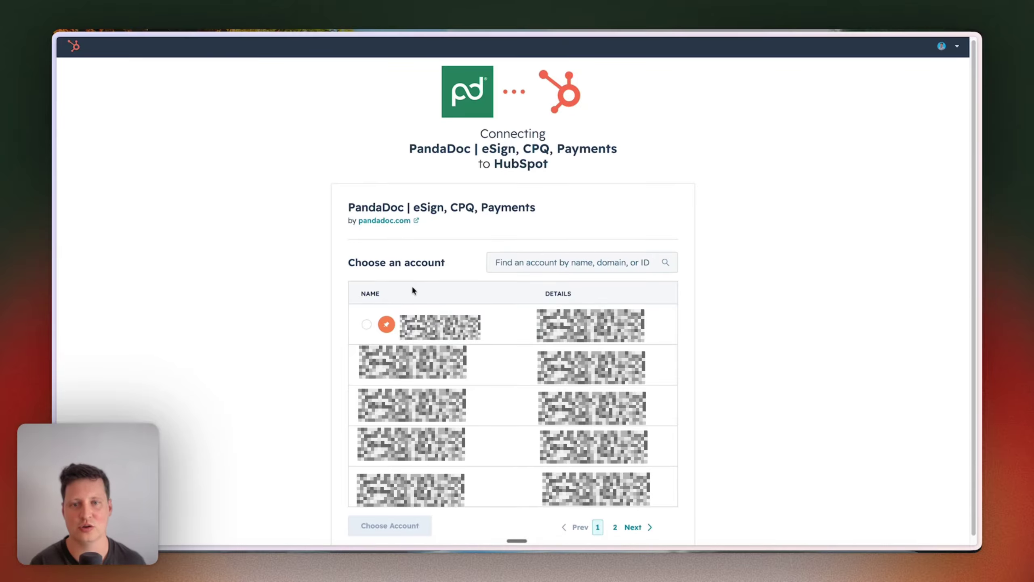
scroll(412, 290, down, 1)
click(620, 520)
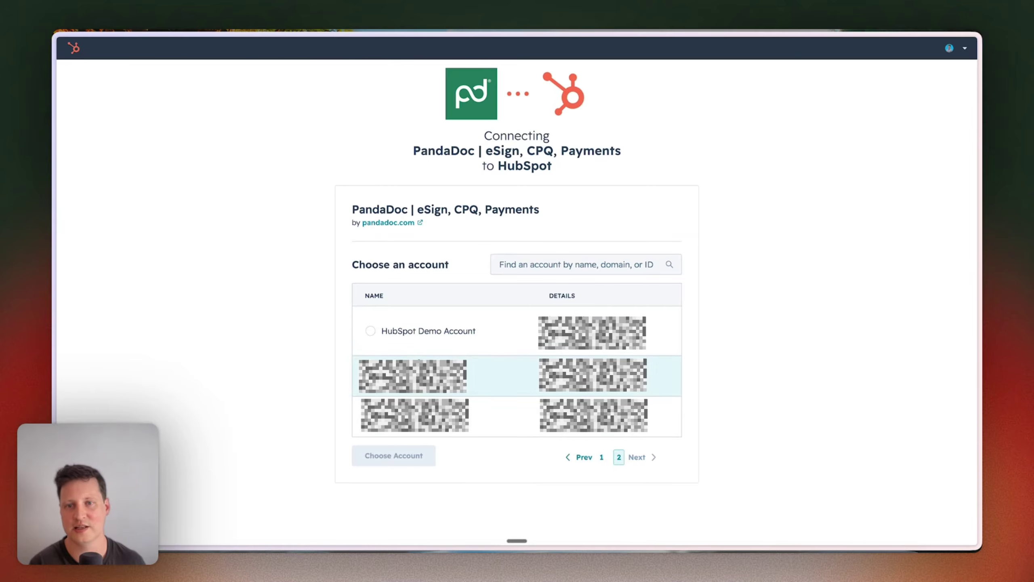
click(404, 332)
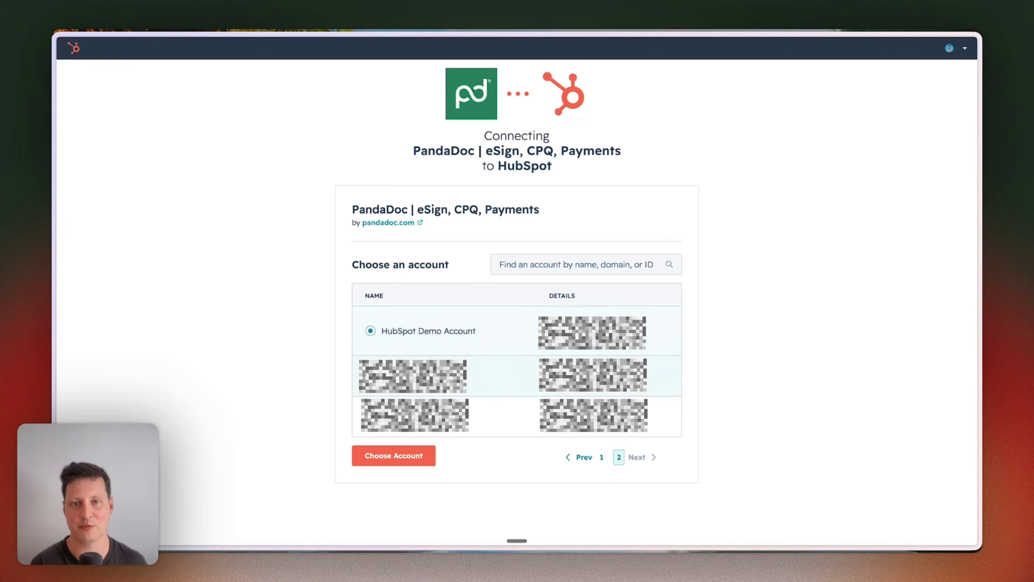
click(414, 459)
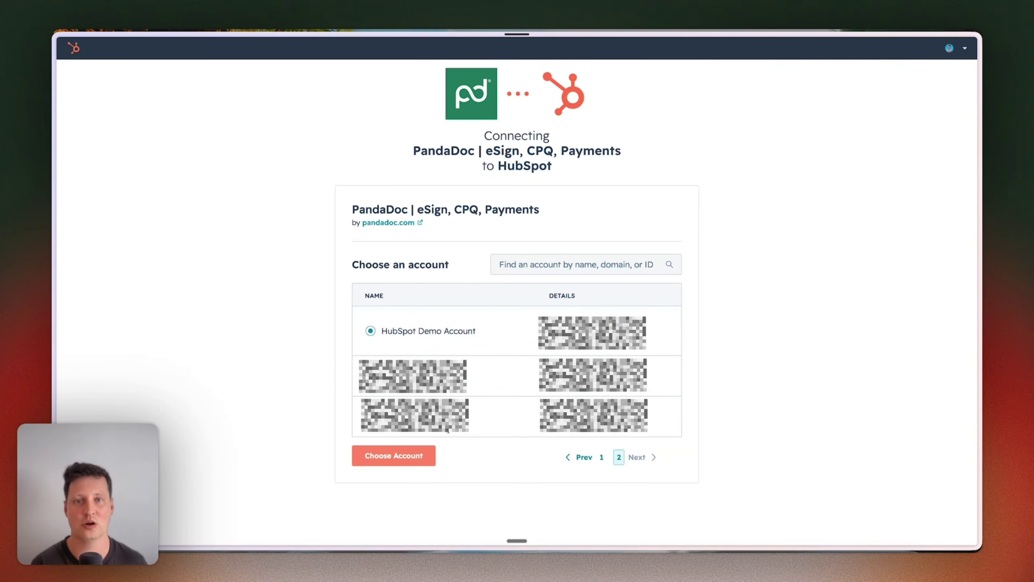
Review the requested CRM permissions, accept the third-party terms and connect the PandaDoc | eSign, CPQ, Payments app.
scroll(544, 219, down, 1)
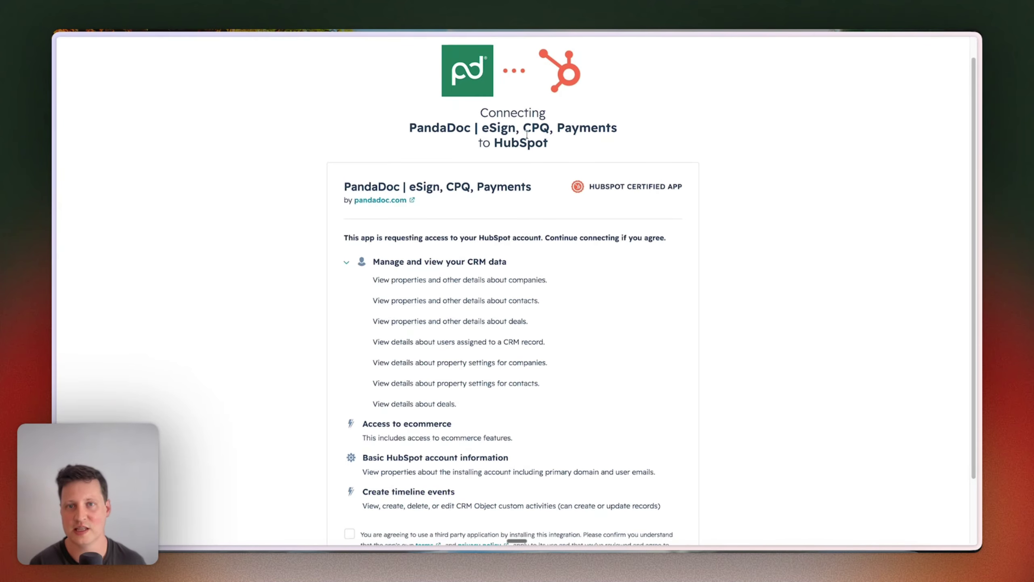
drag(428, 129, 511, 130)
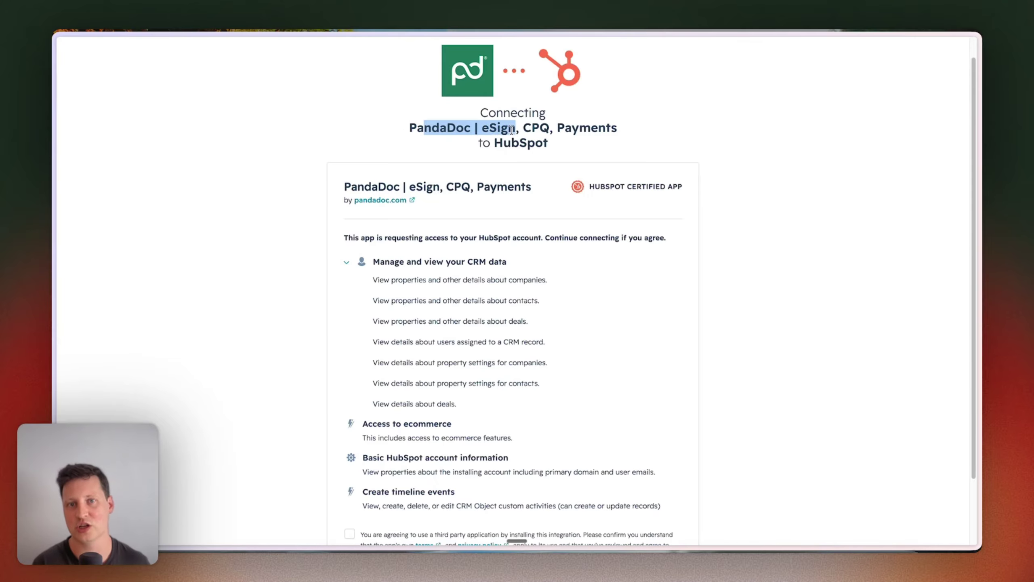
click(511, 130)
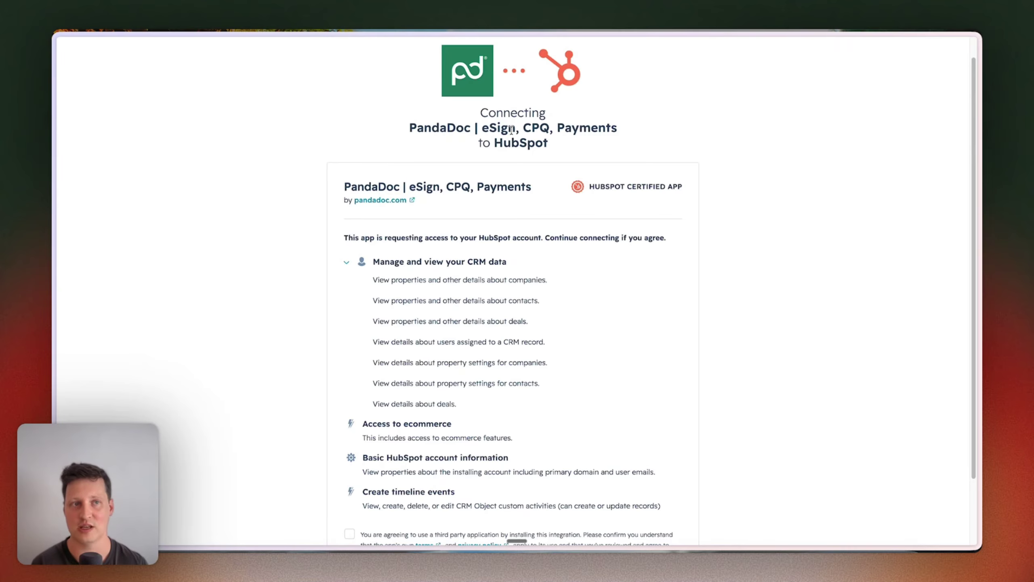
scroll(546, 236, down, 1)
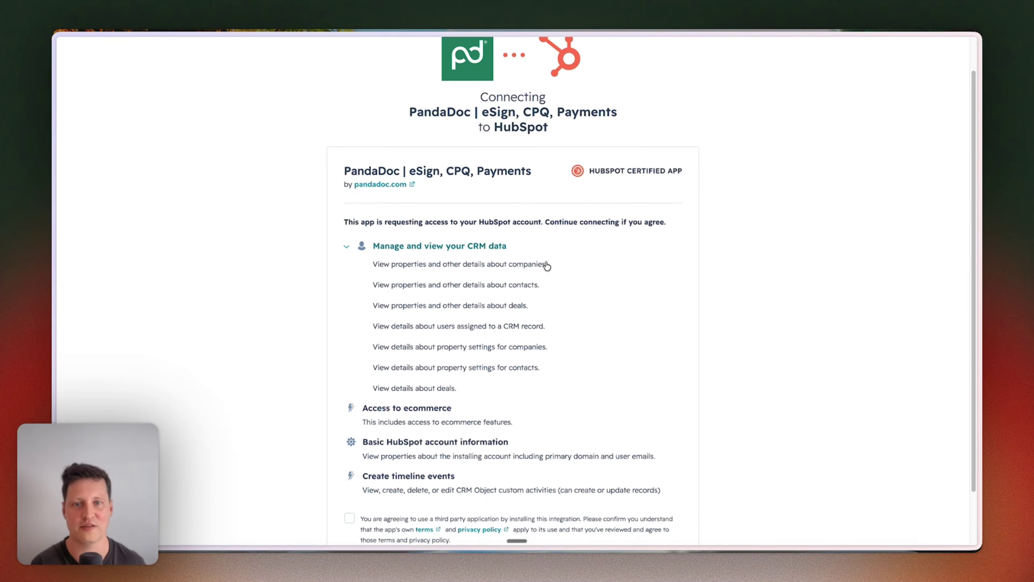
drag(509, 262, 542, 264)
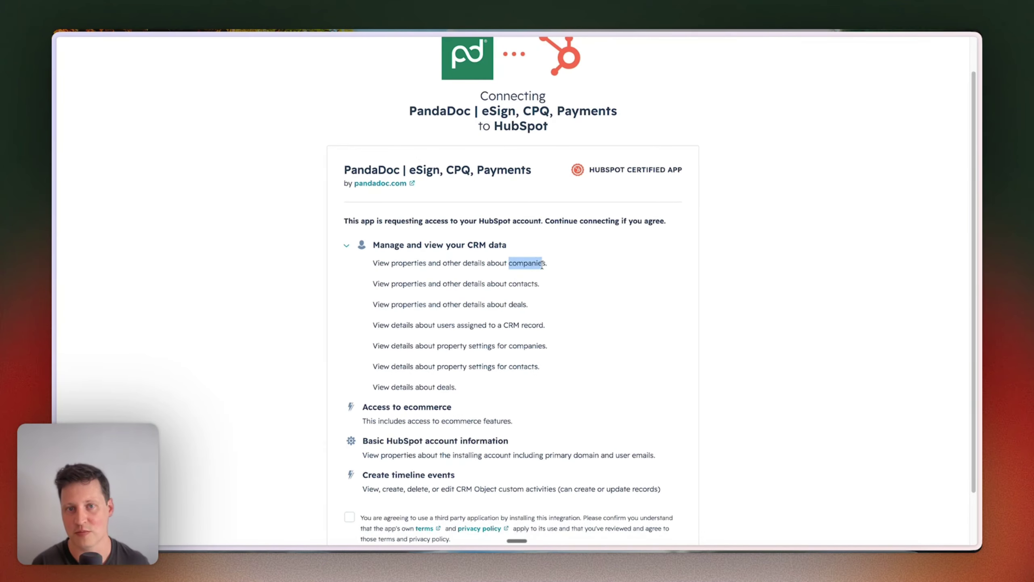
scroll(536, 314, down, 3)
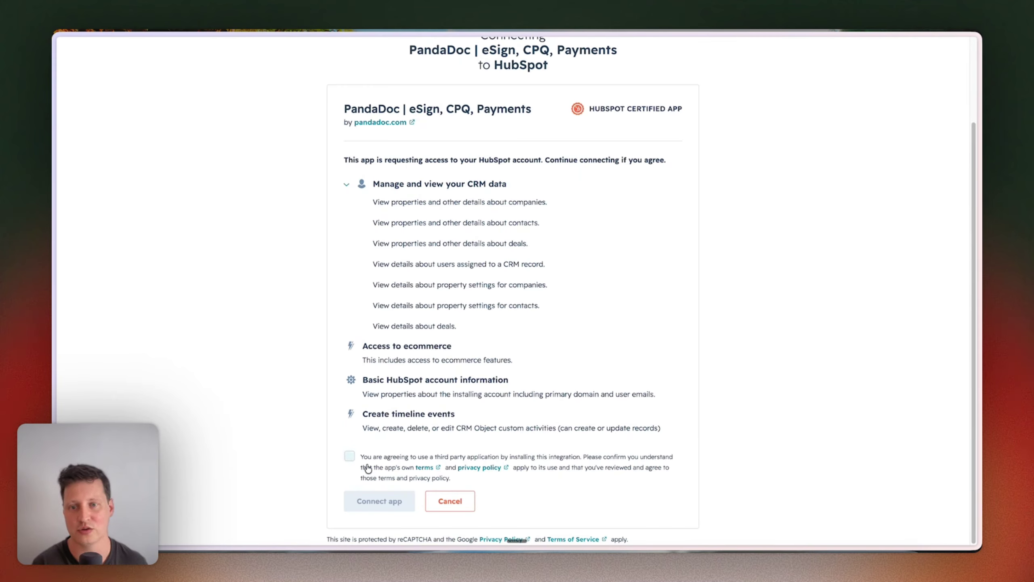
click(349, 456)
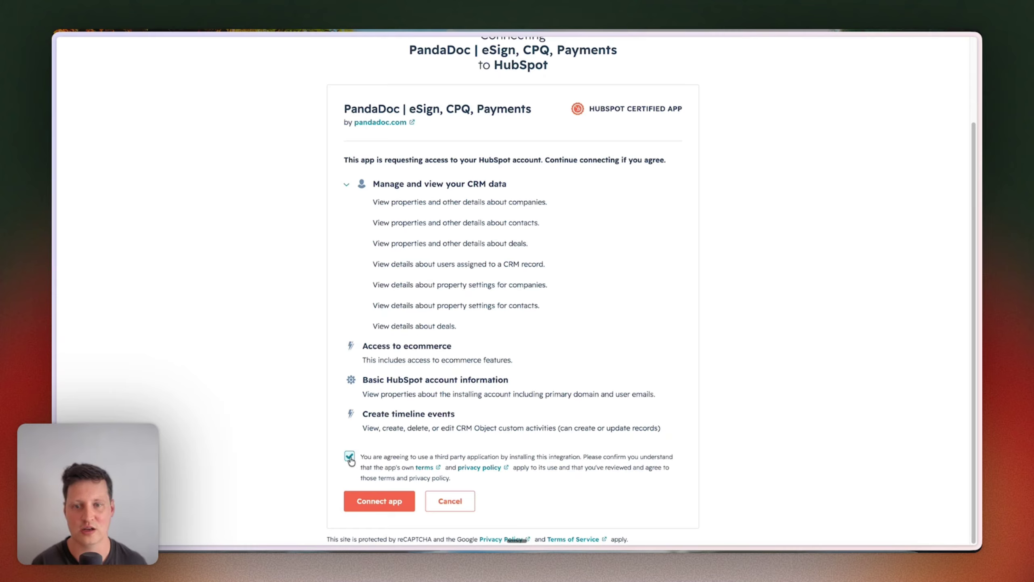
click(382, 503)
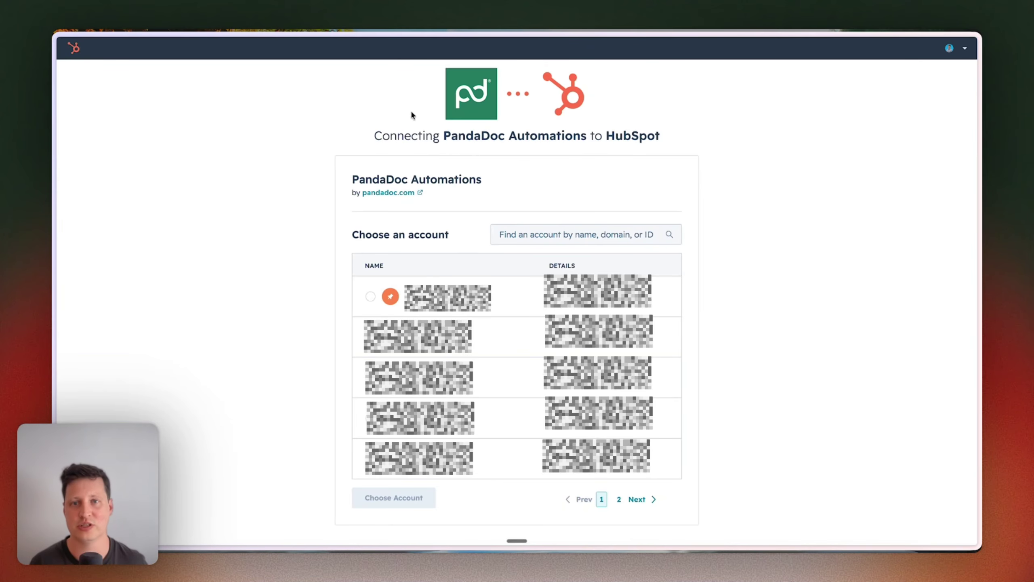
Choose the first account on page 2 of the account list for the PandaDoc Automations connection.
drag(374, 138, 586, 137)
click(585, 138)
drag(451, 138, 508, 138)
click(586, 141)
click(476, 154)
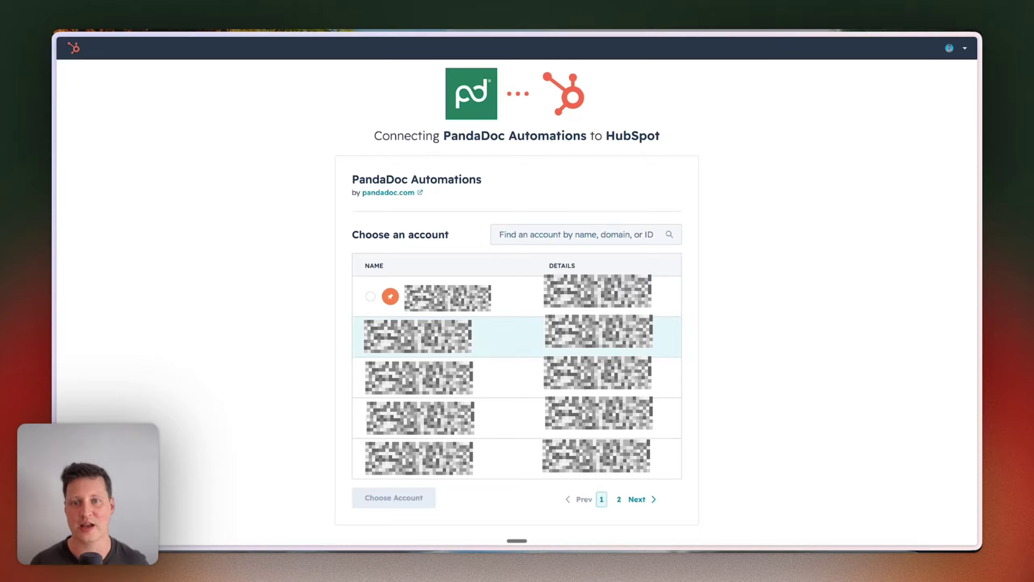
click(623, 500)
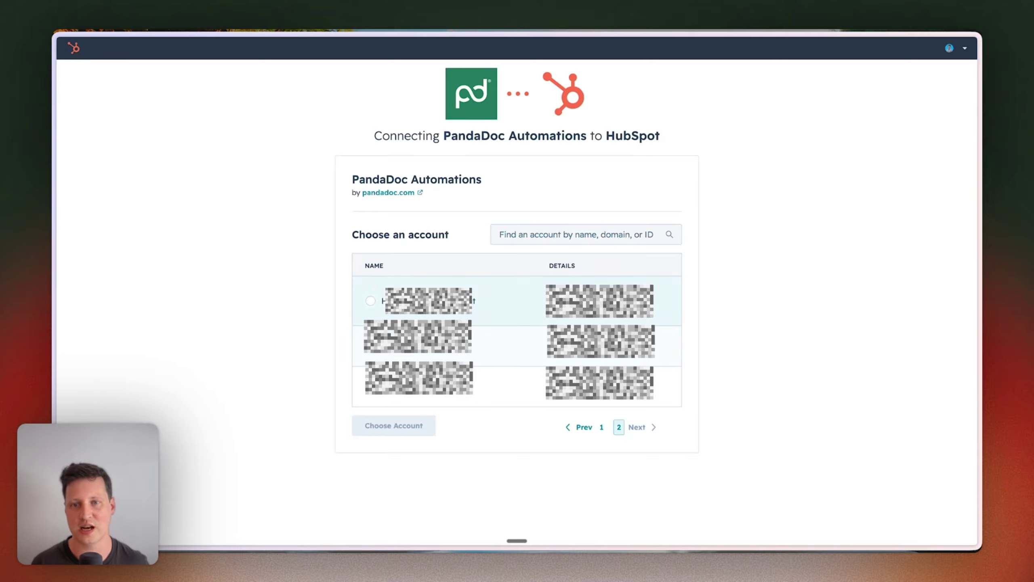
click(529, 301)
click(399, 426)
Acknowledge the risks of the unverified app and connect PandaDoc Automations to HubSpot.
click(371, 465)
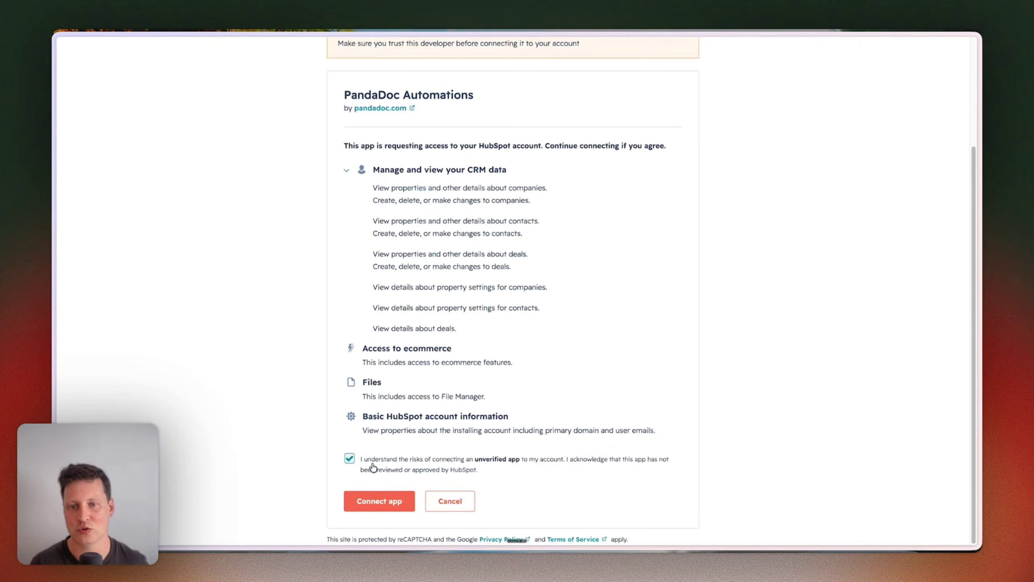
click(379, 500)
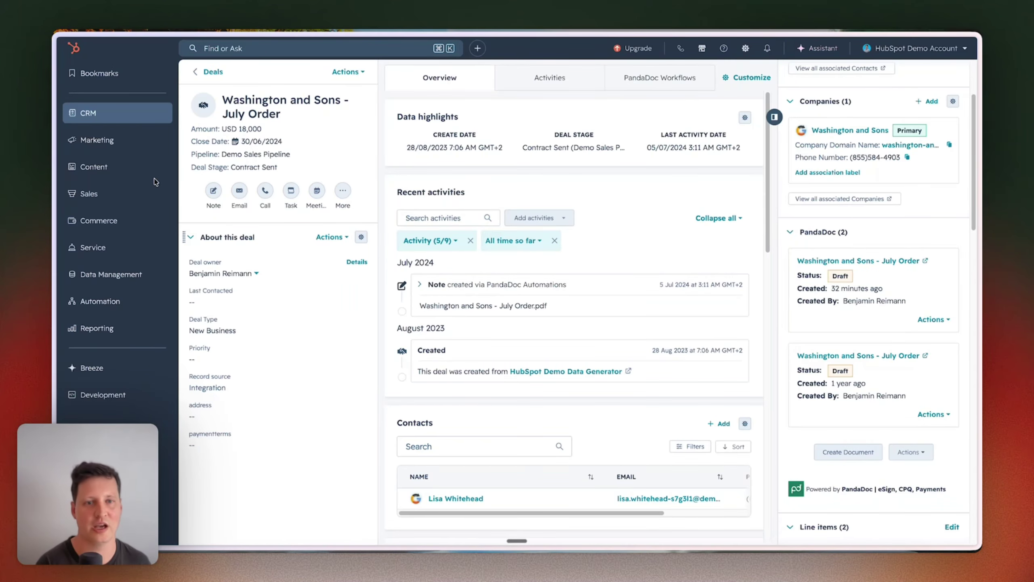
Examine the PandaDoc documents and PandaDoc Rooms sections on the Washington and Sons - July Order deal in HubSpot.
scroll(872, 248, down, 1)
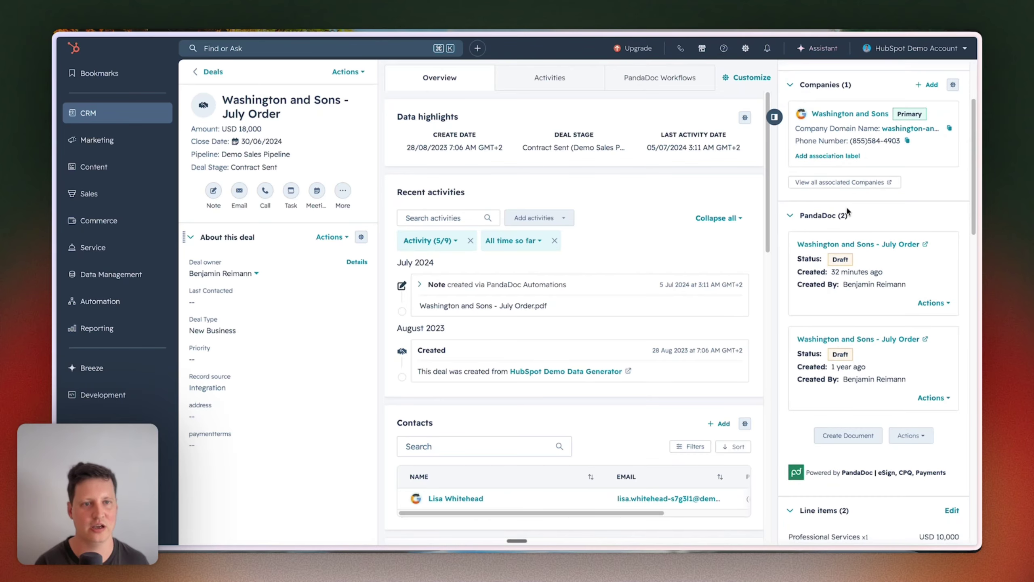
scroll(873, 247, down, 1)
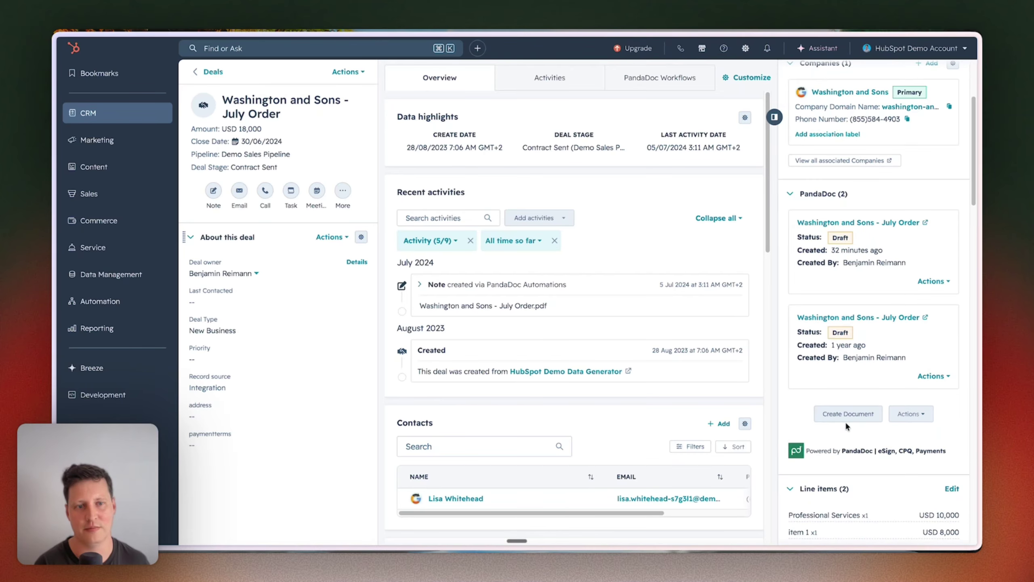
drag(831, 451, 908, 451)
click(910, 451)
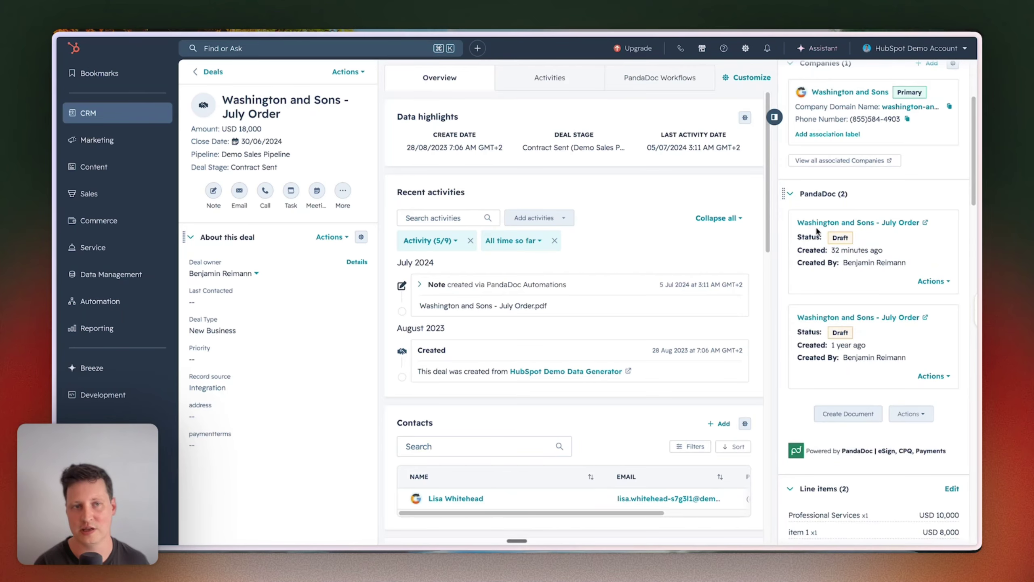
scroll(914, 336, down, 10)
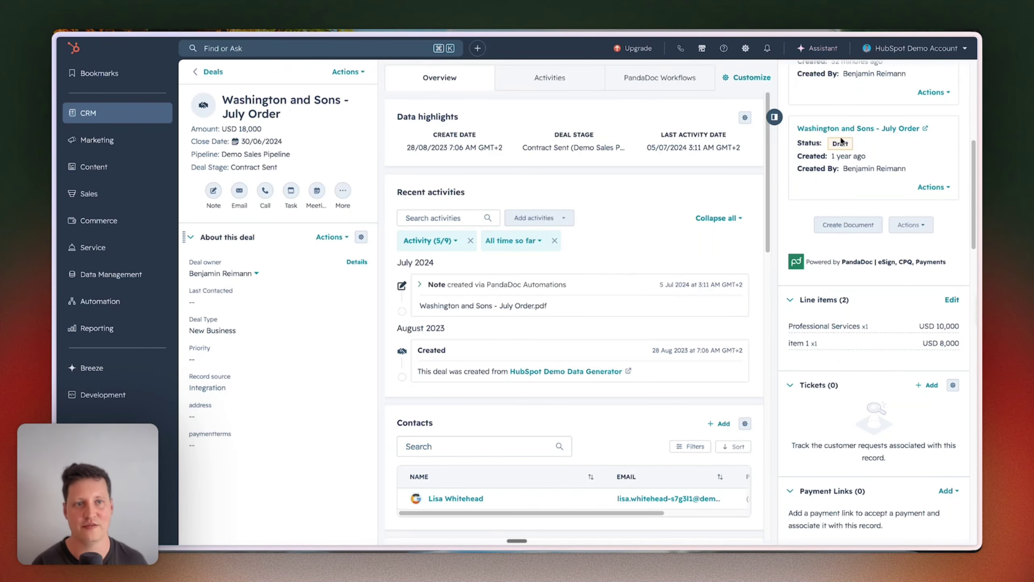
scroll(854, 449, up, 12)
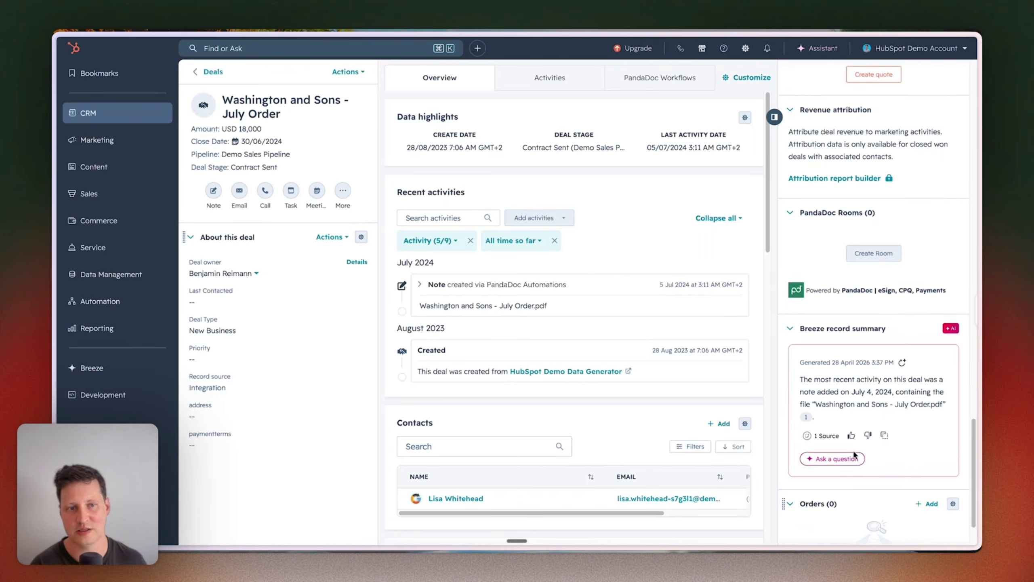
scroll(855, 450, down, 5)
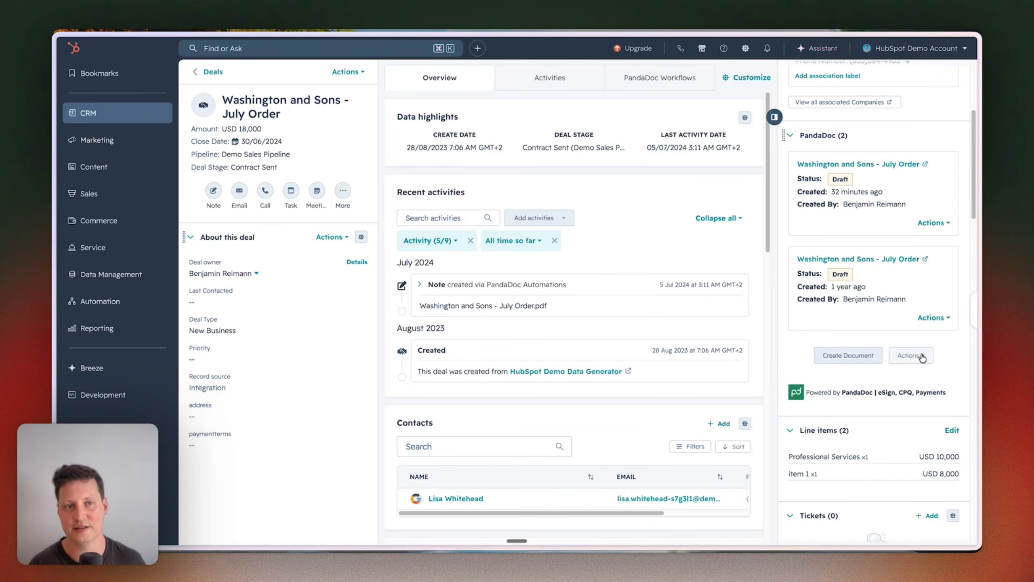
Switch to the Technical Proposal Template in PandaDoc and examine its HubSpot sync options and cover page variables.
mouse_move(55, 126)
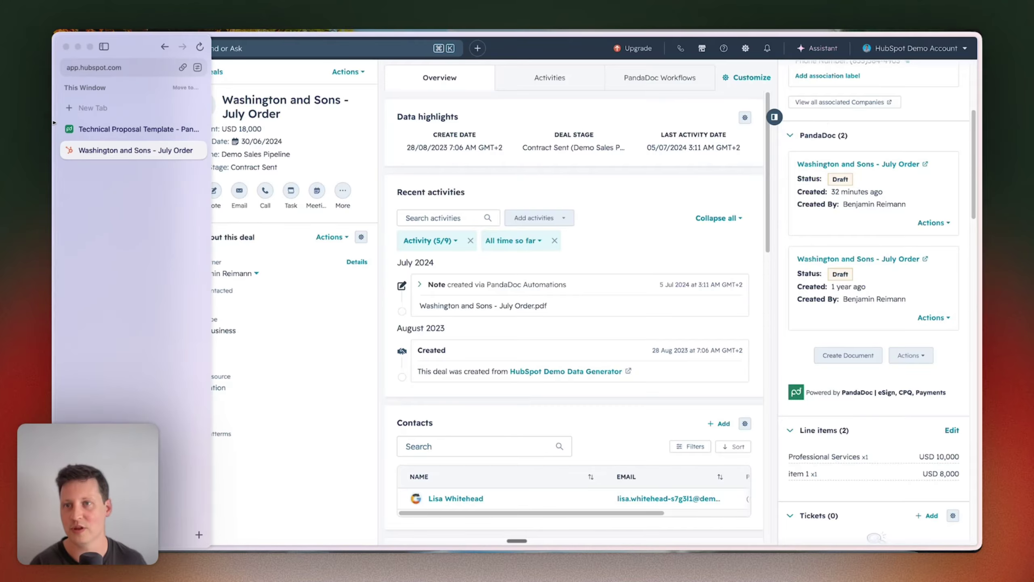
click(115, 131)
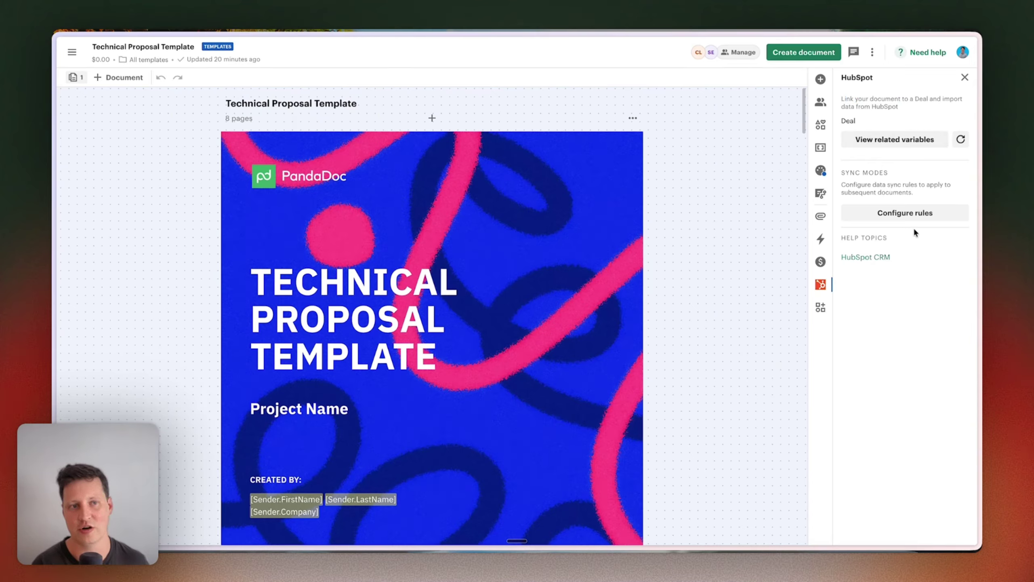
drag(842, 172, 902, 175)
click(902, 178)
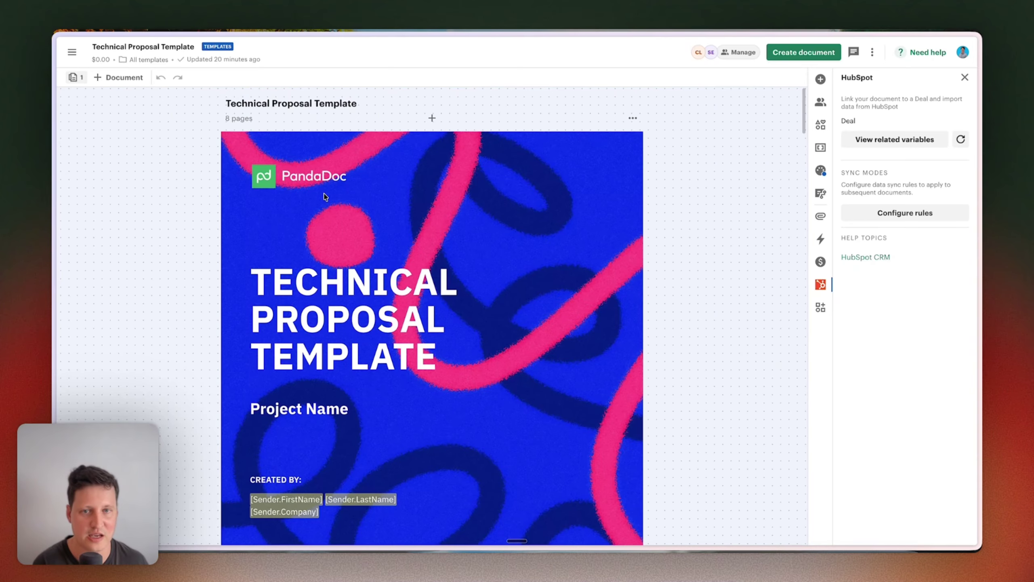
scroll(481, 191, down, 2)
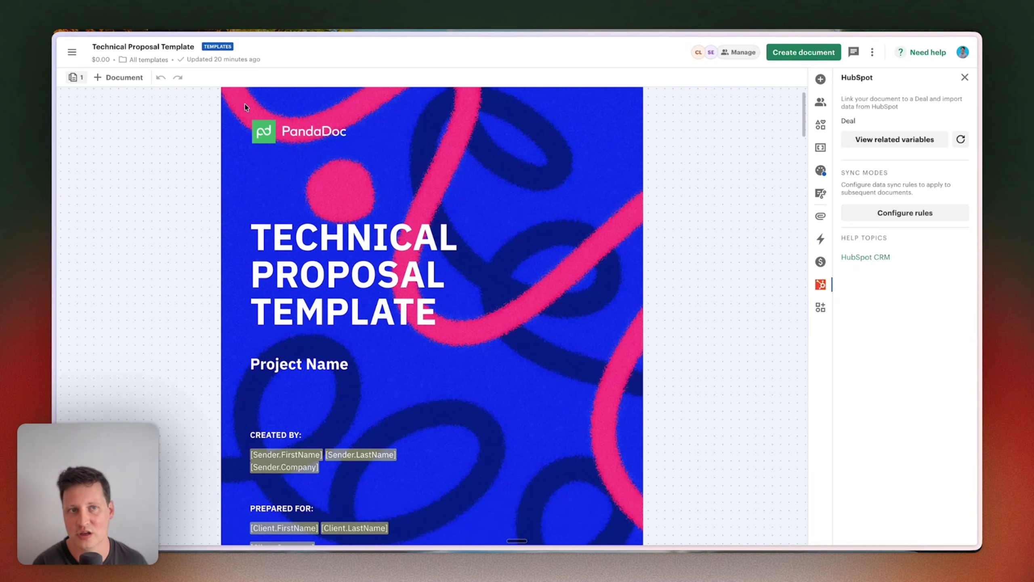
scroll(246, 107, down, 1)
Switch to the Washington and Sons - July Order deal in HubSpot and start creating a PandaDoc document from it.
mouse_move(53, 89)
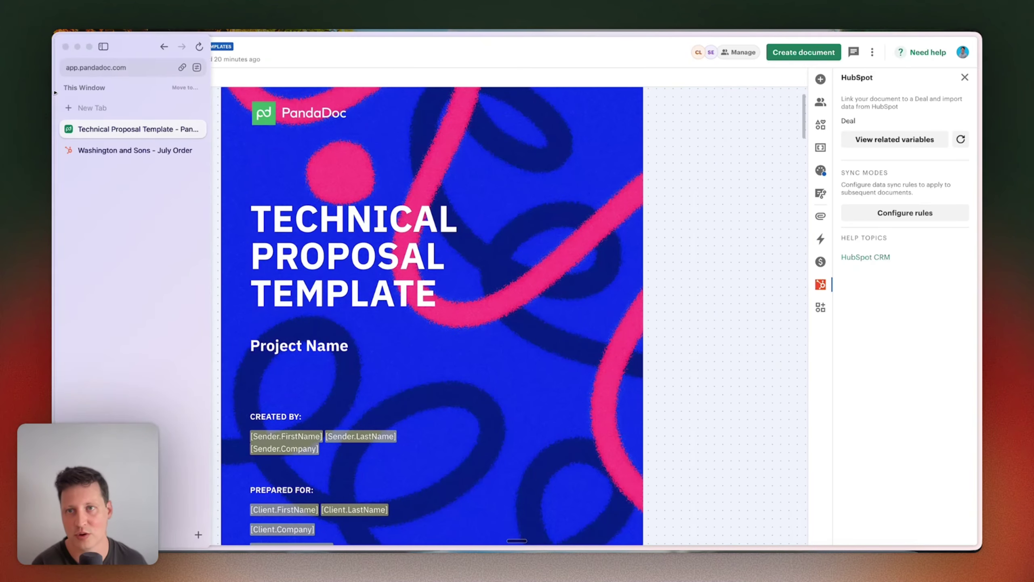
click(114, 150)
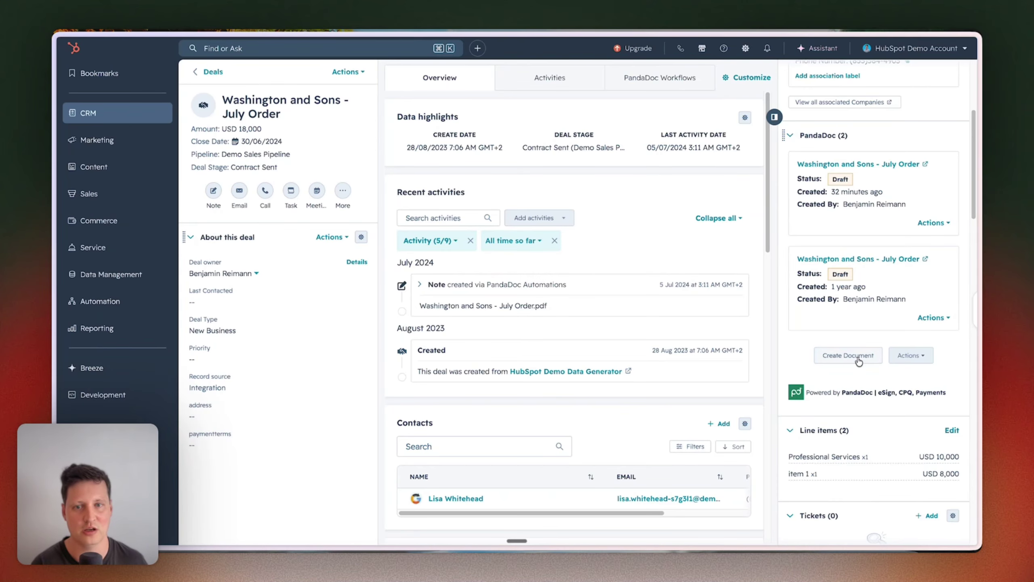
scroll(859, 361, down, 8)
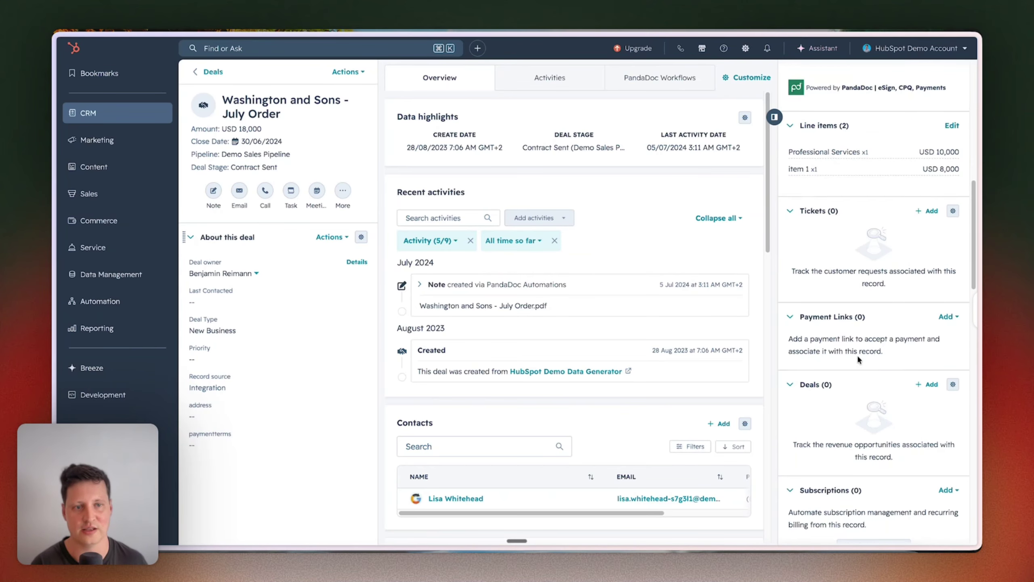
scroll(858, 359, up, 8)
click(848, 517)
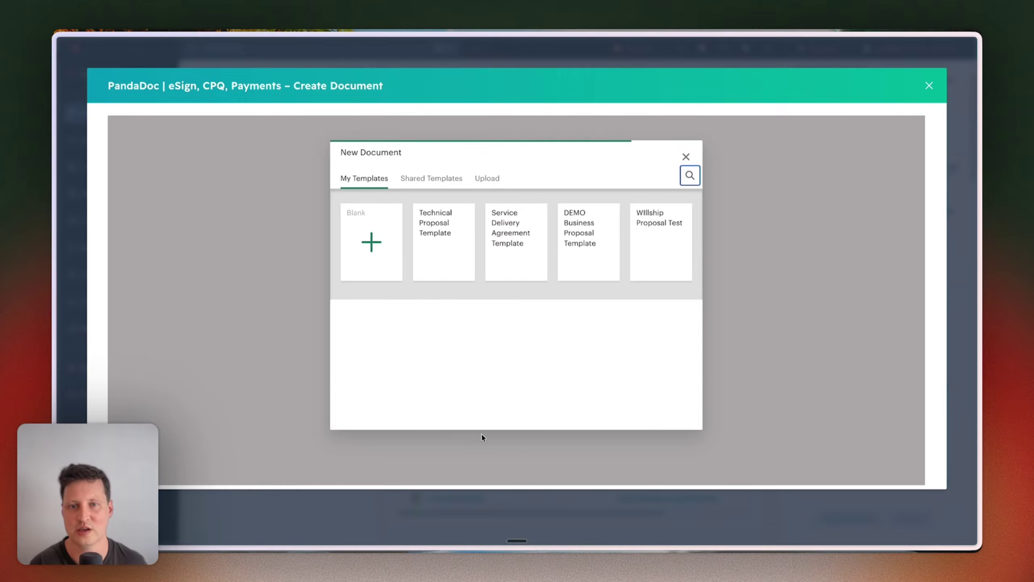
Base the new document on the Technical Proposal Template and open the recipient choices for the Client signer role.
click(434, 226)
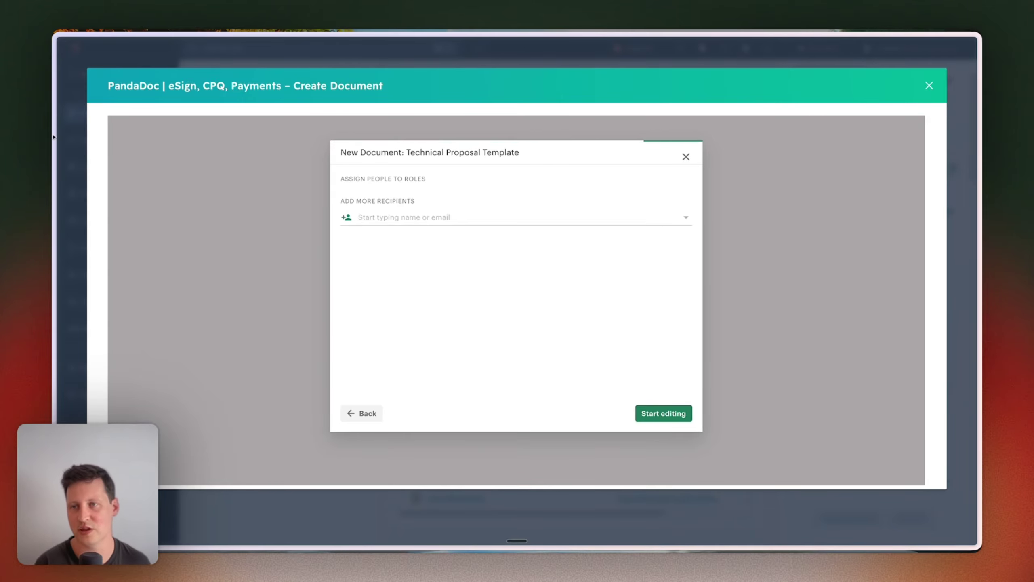
mouse_move(54, 135)
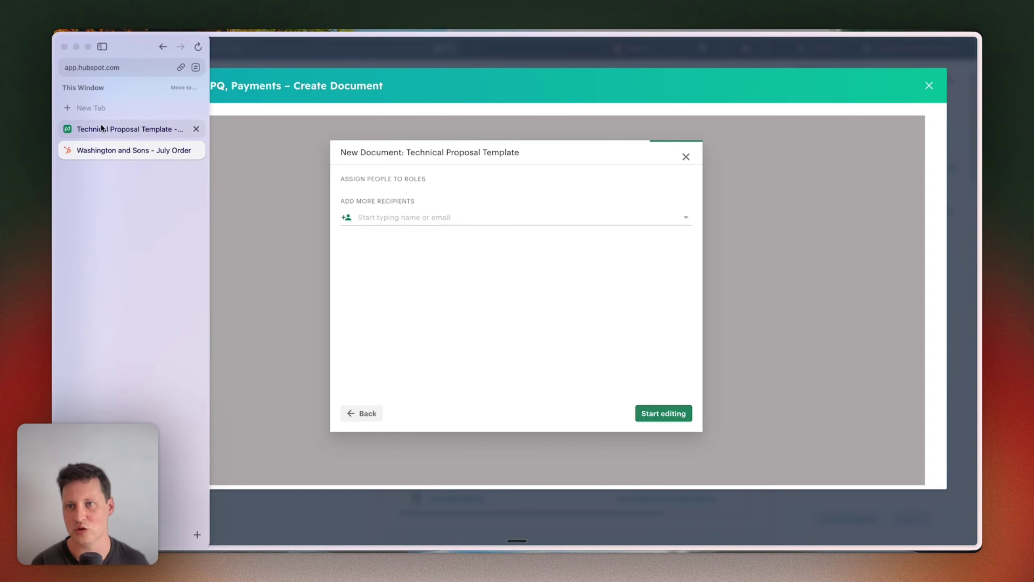
click(612, 201)
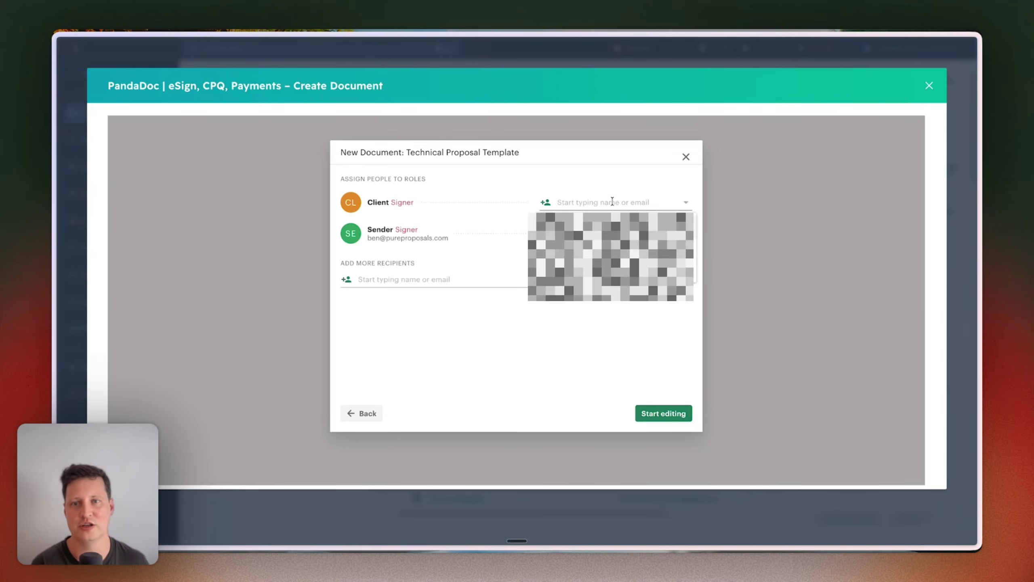
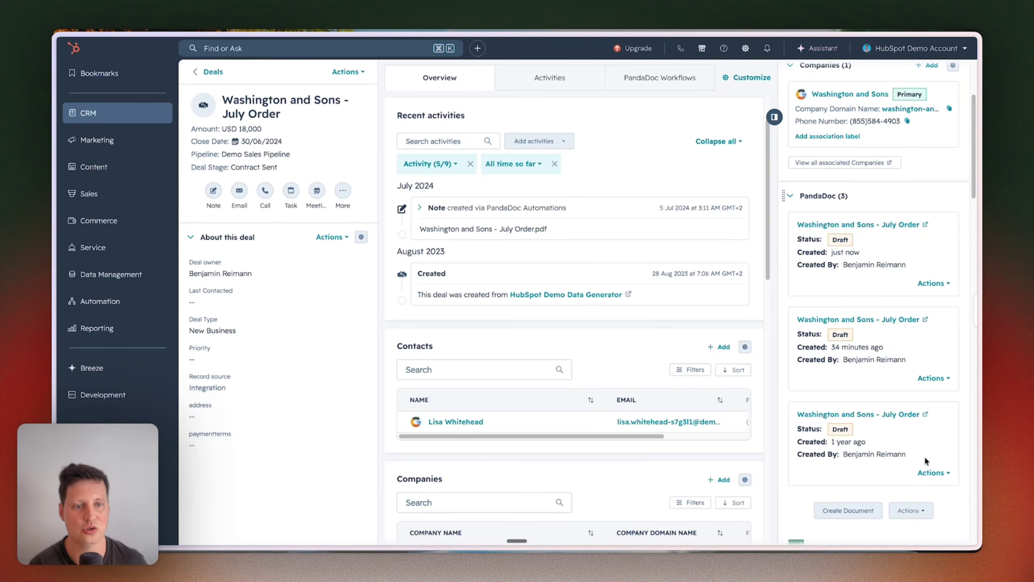
Show the deal's PandaDoc tokens and examine the Deal variables, including [Deal.DealCurrencyCode].
click(911, 510)
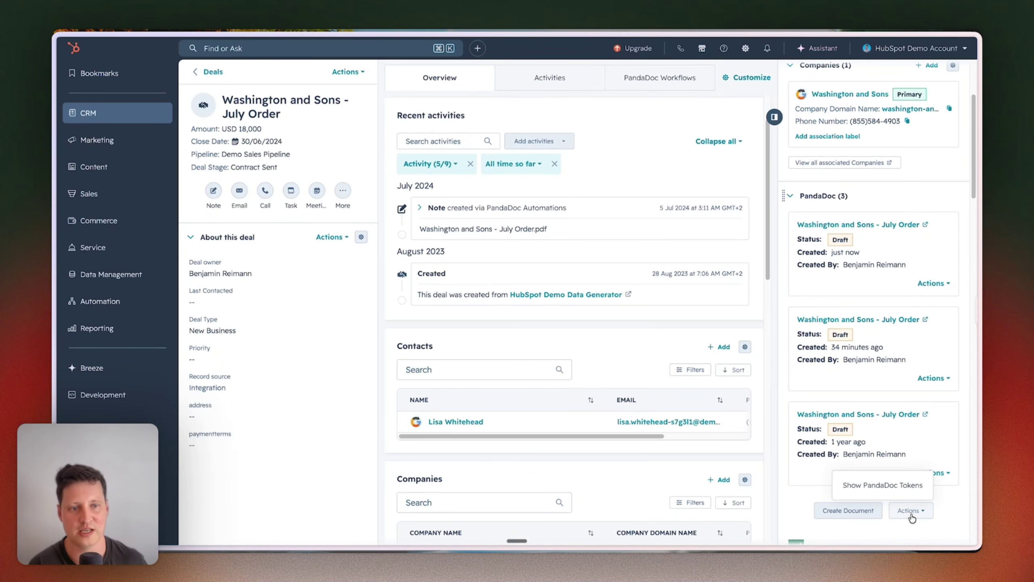
click(888, 485)
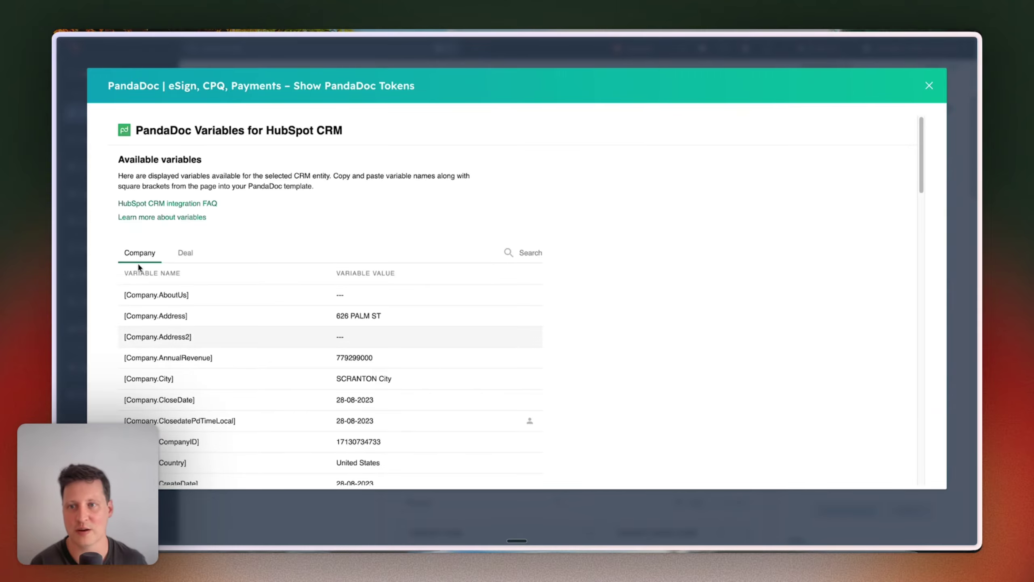
click(185, 252)
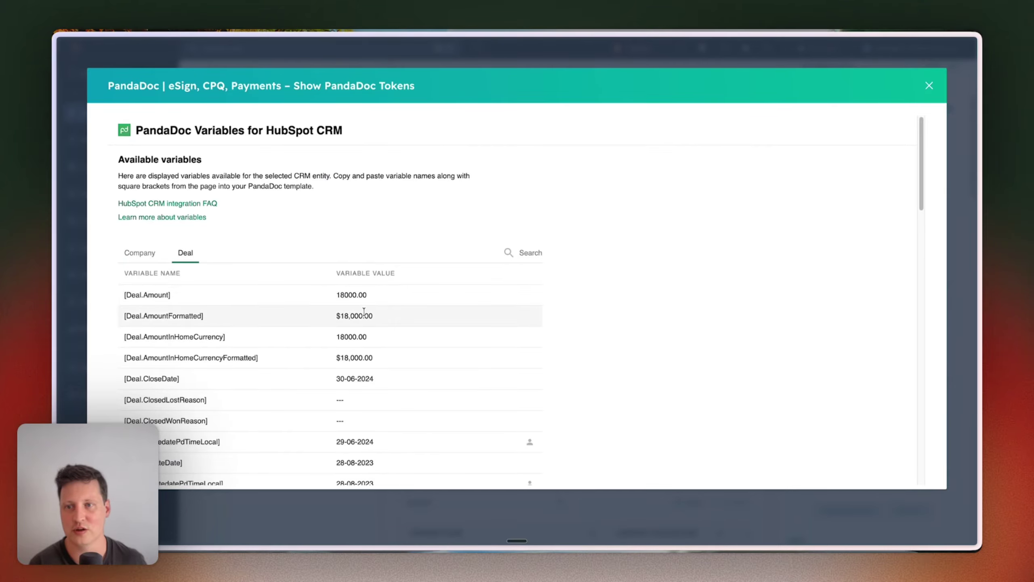
scroll(258, 278, down, 2)
scroll(255, 244, down, 8)
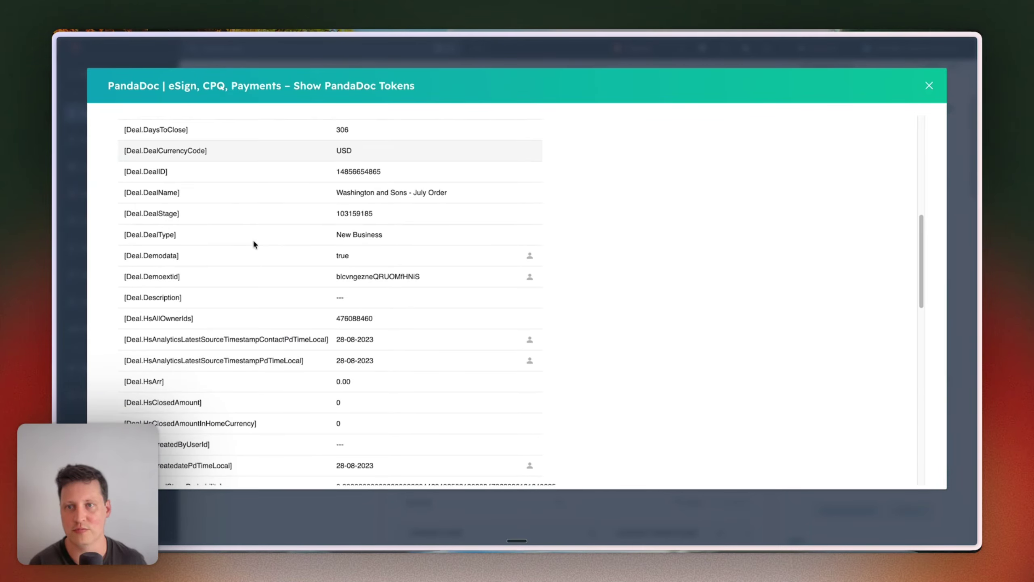
drag(139, 152, 218, 153)
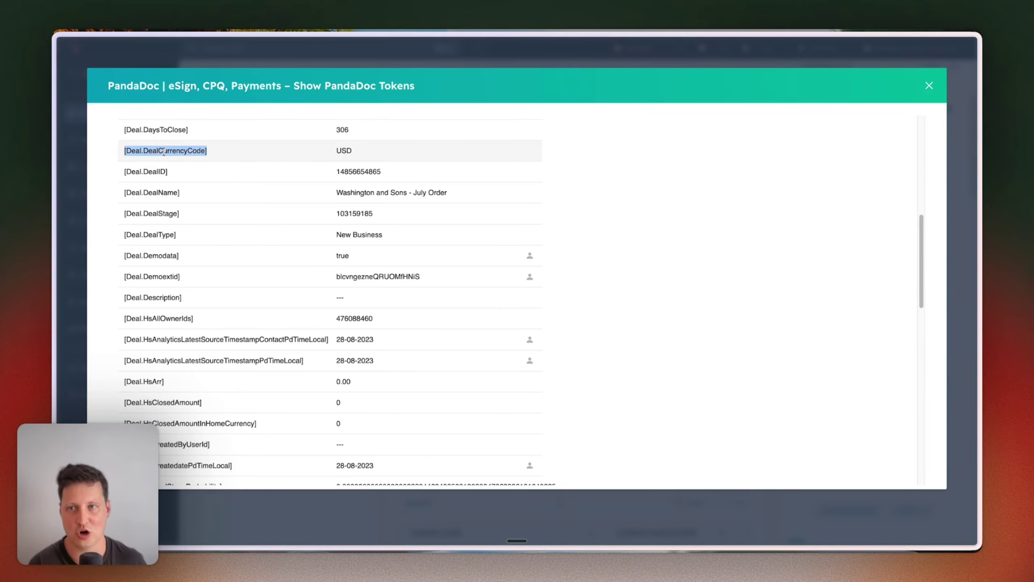
click(123, 149)
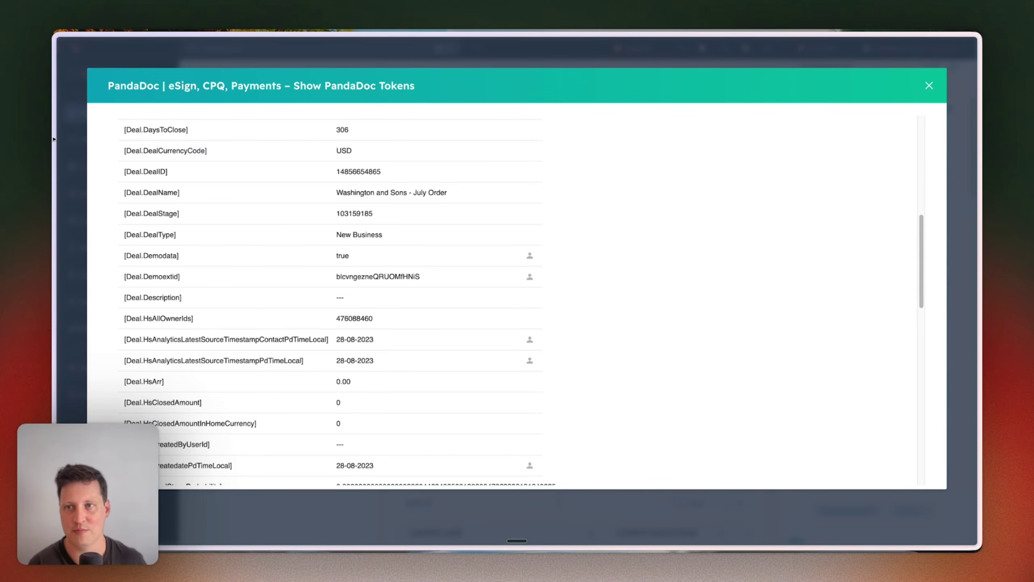
Check the variables on the Technical Proposal Template's cover page in PandaDoc, and return to the HubSpot deal to close the token list.
mouse_move(55, 161)
click(115, 130)
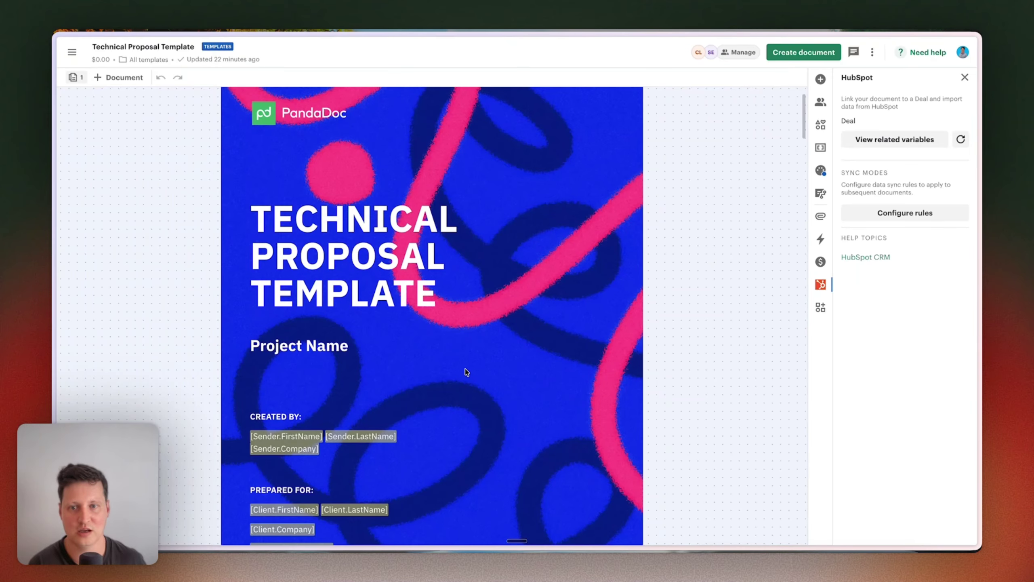
scroll(448, 359, down, 3)
scroll(404, 343, down, 2)
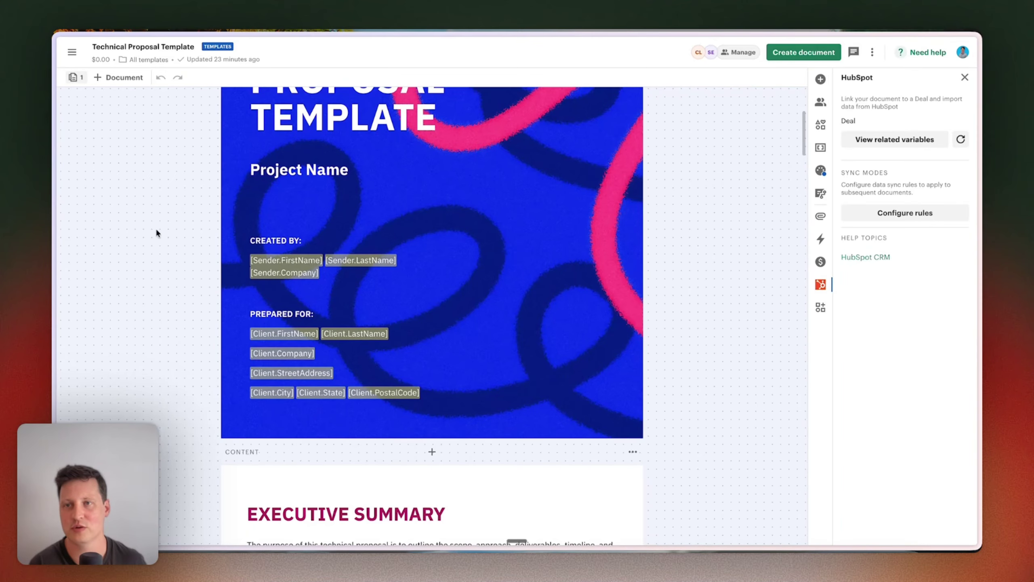
mouse_move(54, 156)
click(131, 149)
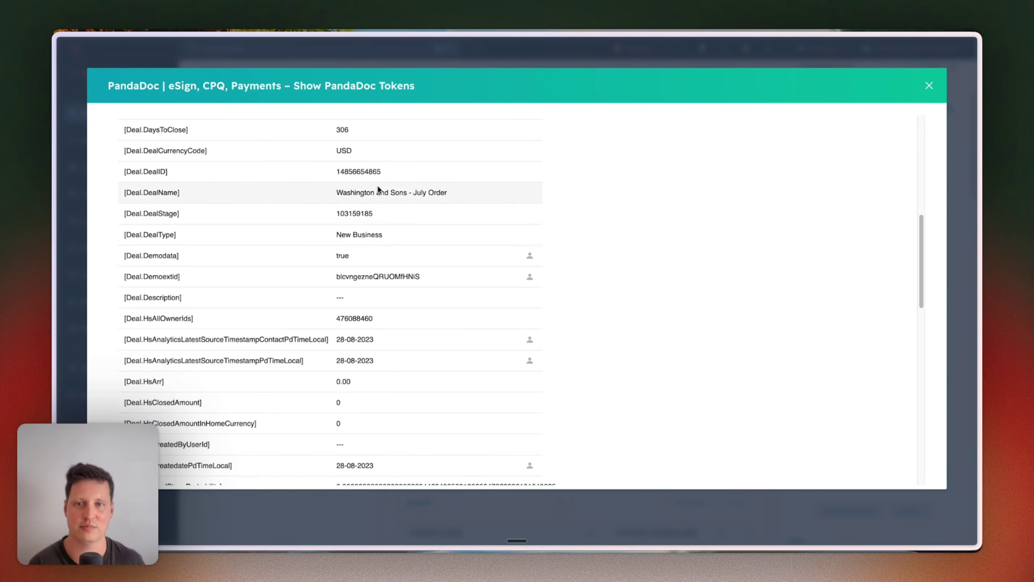
click(929, 86)
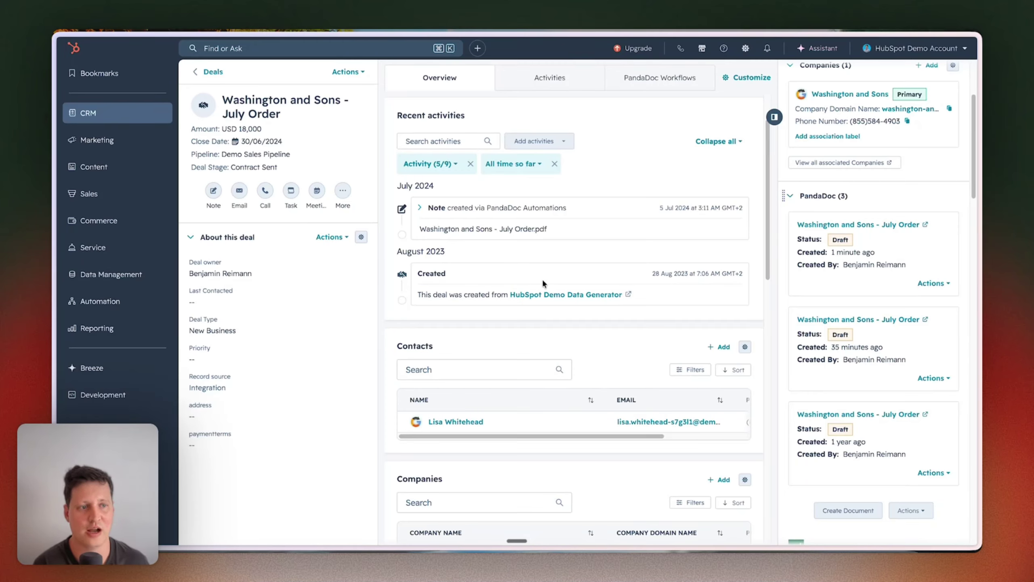
Examine the line items on the Washington and Sons - July Order deal, including Professional Services and its price.
mouse_move(55, 130)
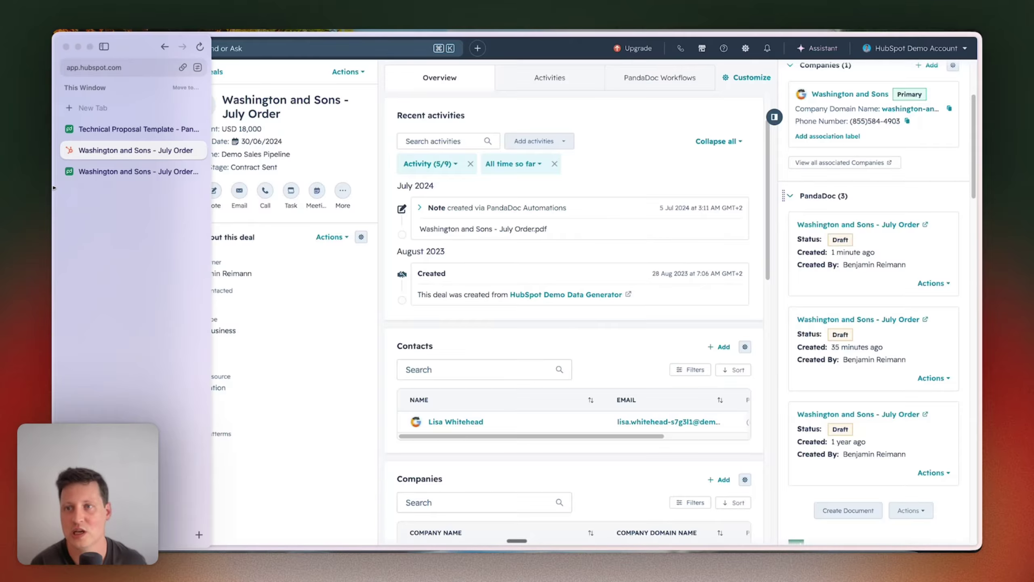
click(107, 128)
click(109, 151)
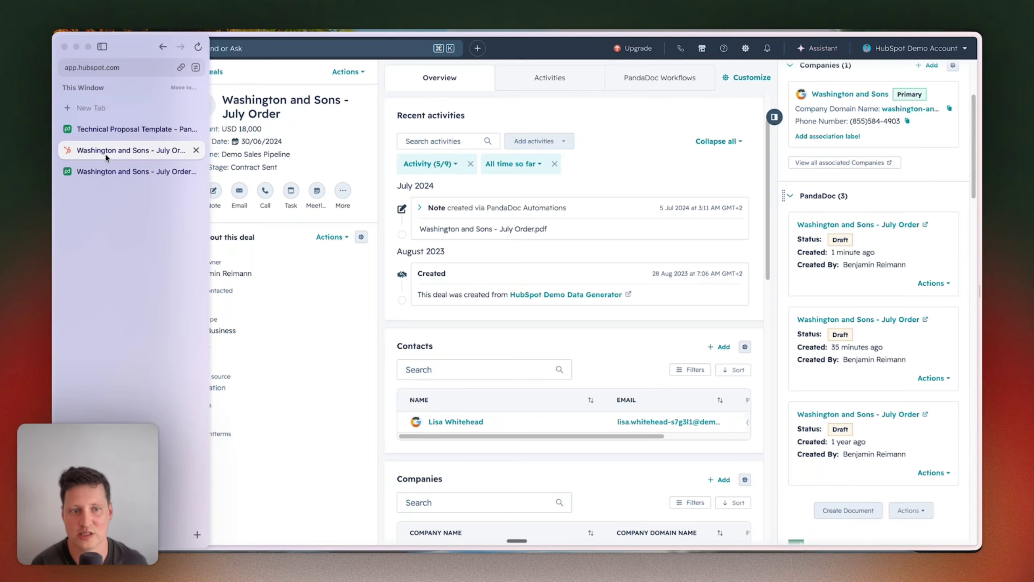
scroll(836, 351, down, 2)
scroll(836, 350, down, 5)
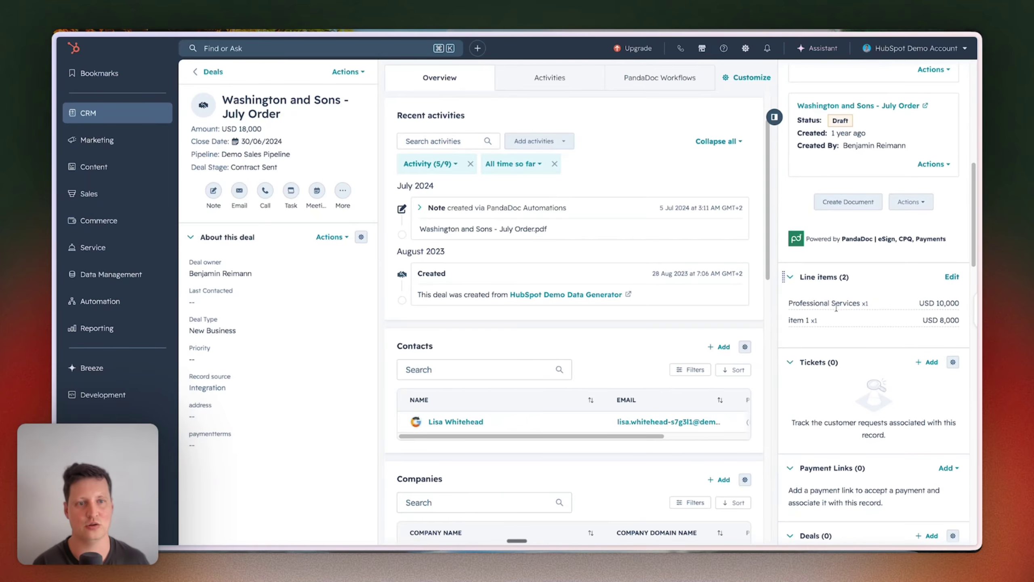
drag(790, 304, 857, 304)
click(927, 304)
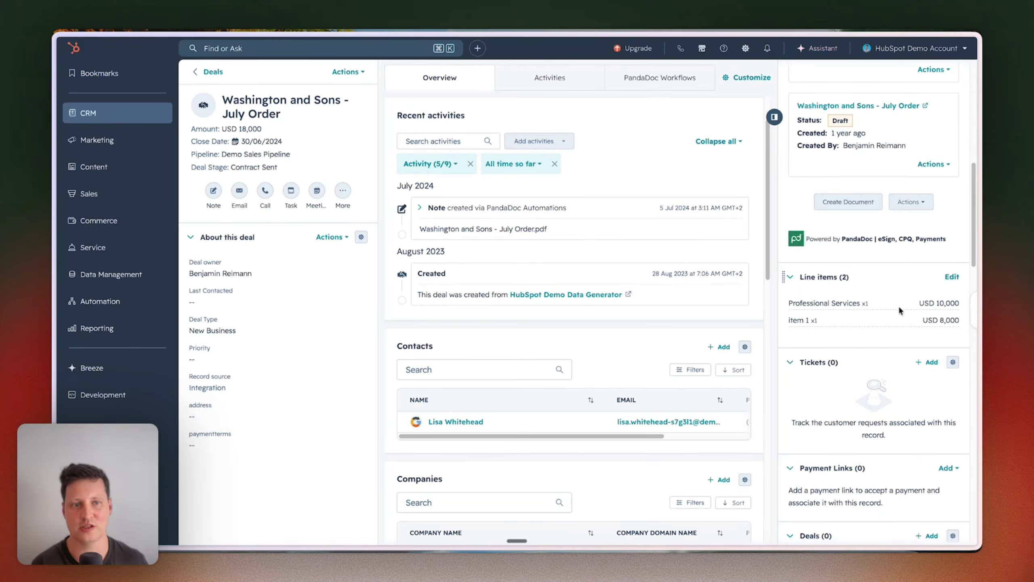
Switch to the Washington and Sons - July Order document in PandaDoc and examine its document value and quote line items.
mouse_move(57, 171)
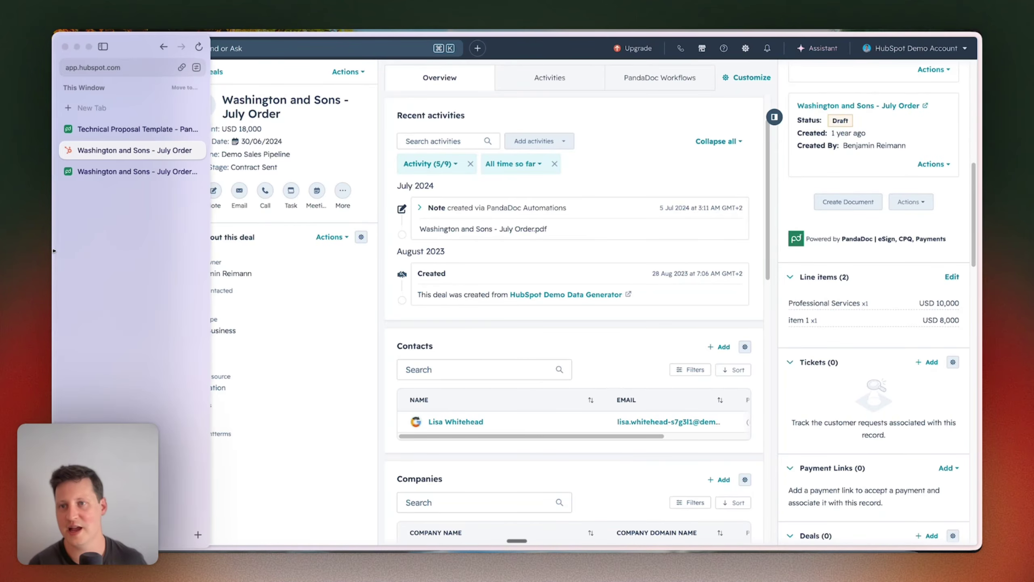
click(108, 171)
scroll(143, 163, up, 10)
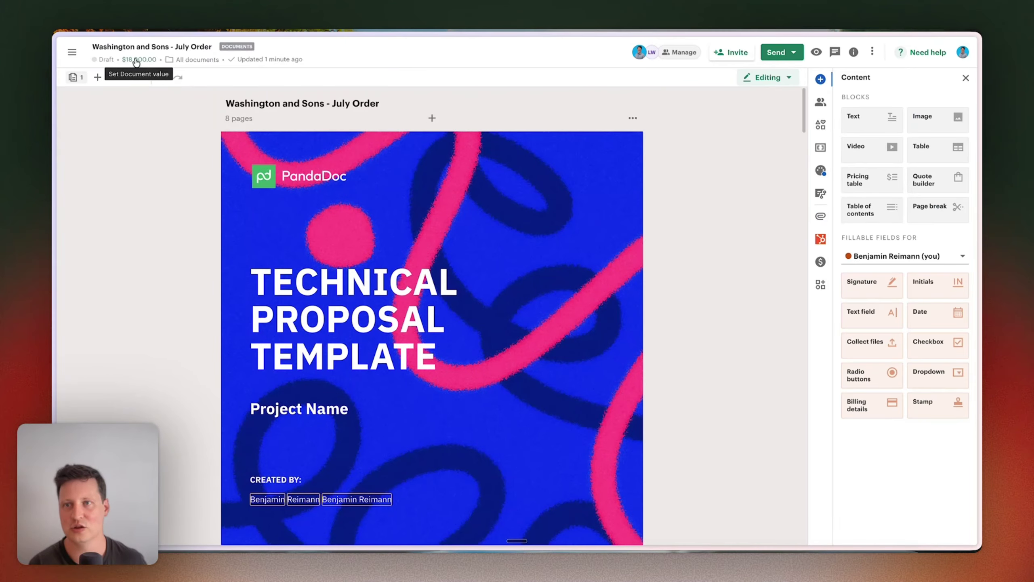
scroll(396, 299, down, 15)
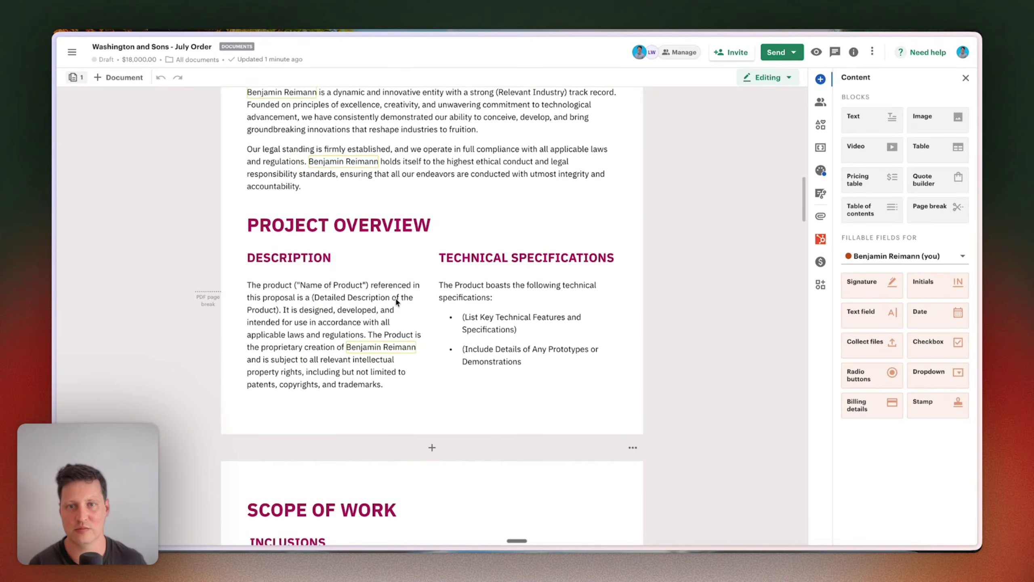
scroll(396, 302, down, 15)
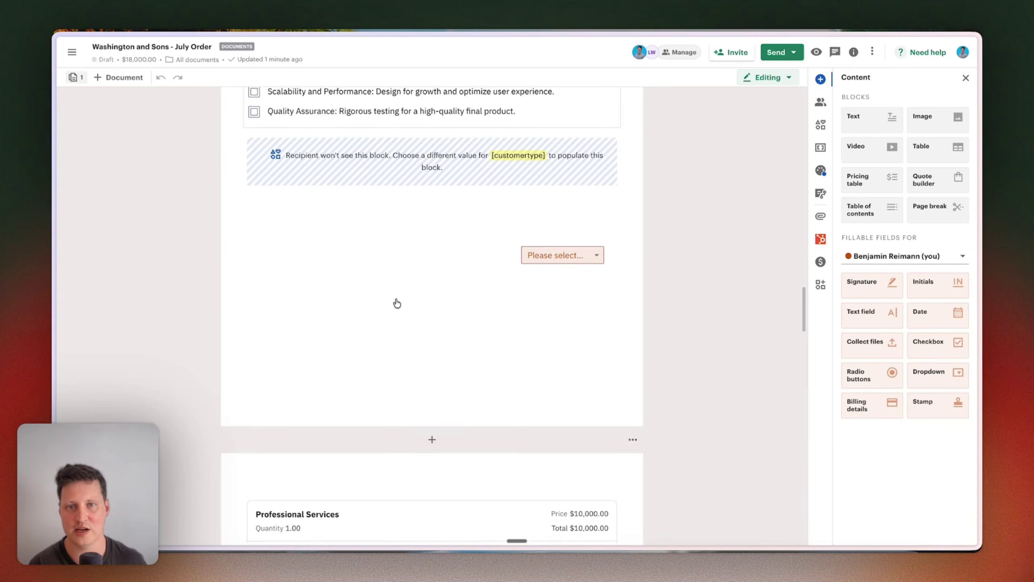
scroll(395, 300, up, 5)
scroll(344, 296, down, 4)
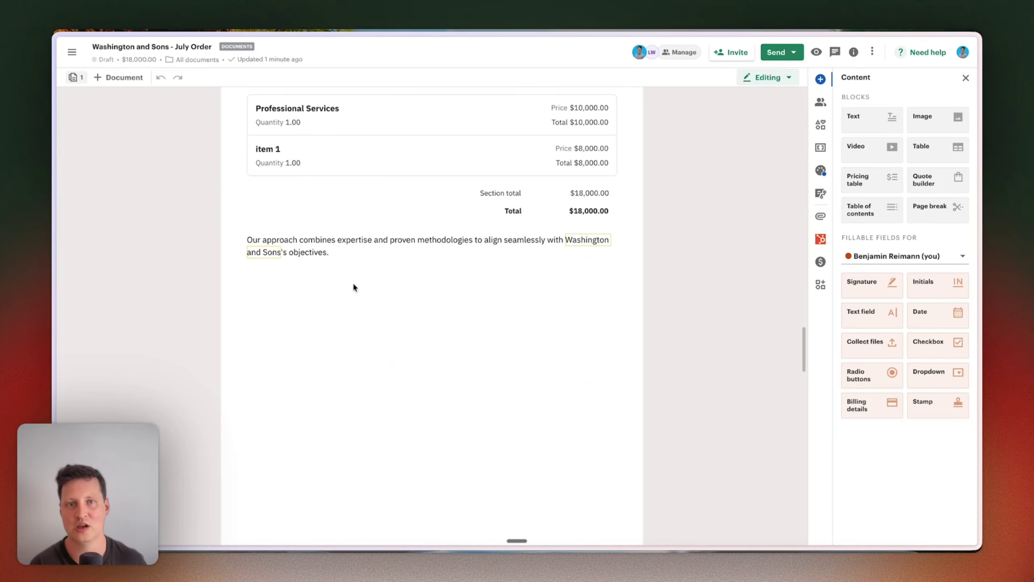
scroll(486, 165, up, 4)
scroll(501, 332, down, 2)
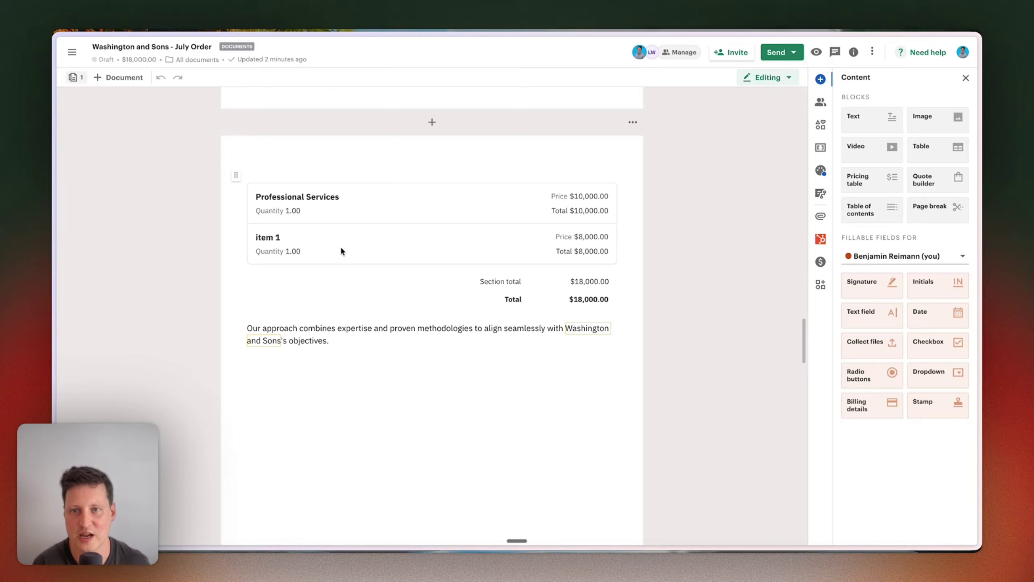
click(315, 200)
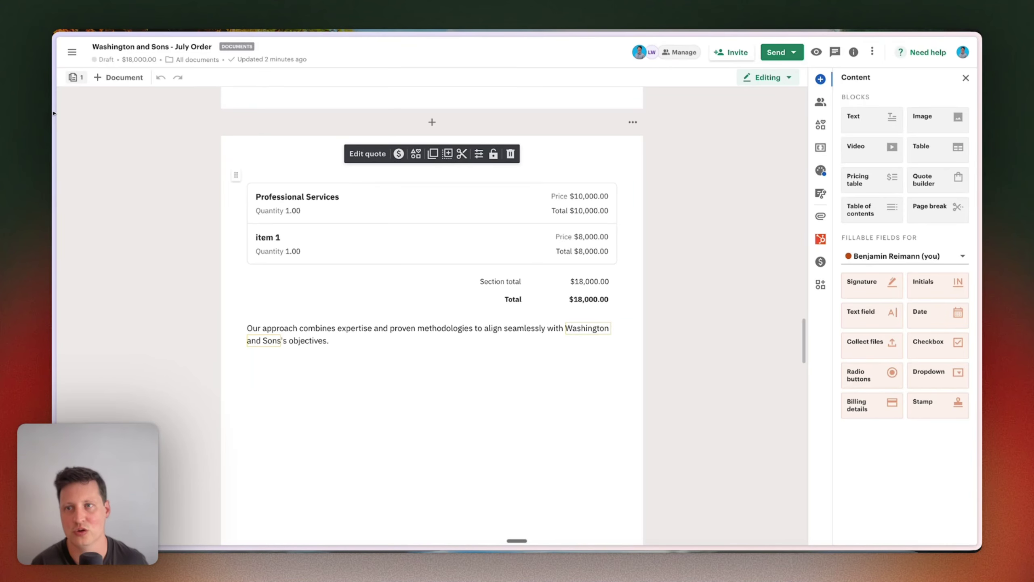
Switch to the Technical Proposal Template and open its quote block's properties to check the data merge status.
mouse_move(54, 113)
click(109, 128)
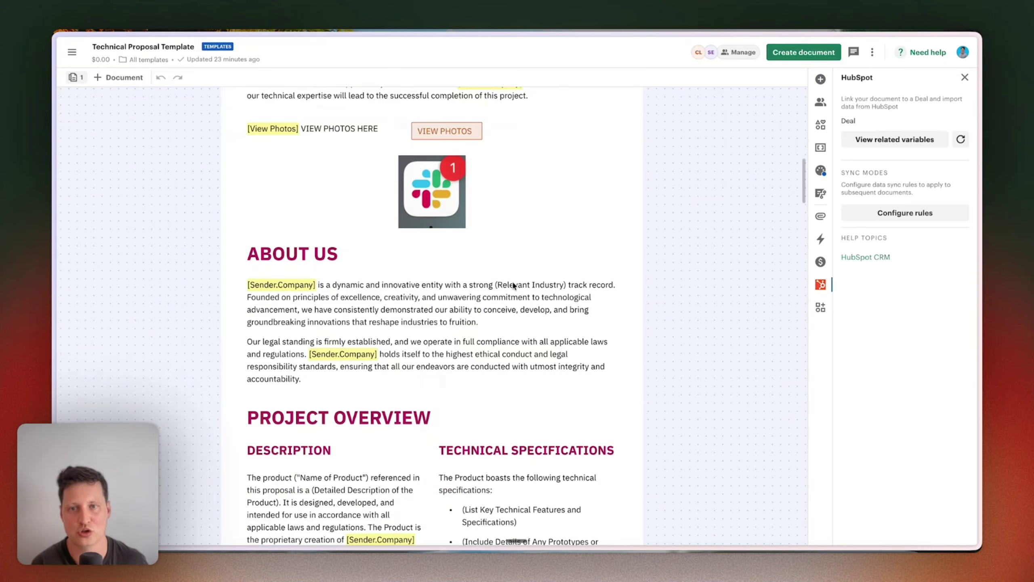
scroll(513, 281, down, 20)
click(432, 192)
click(448, 154)
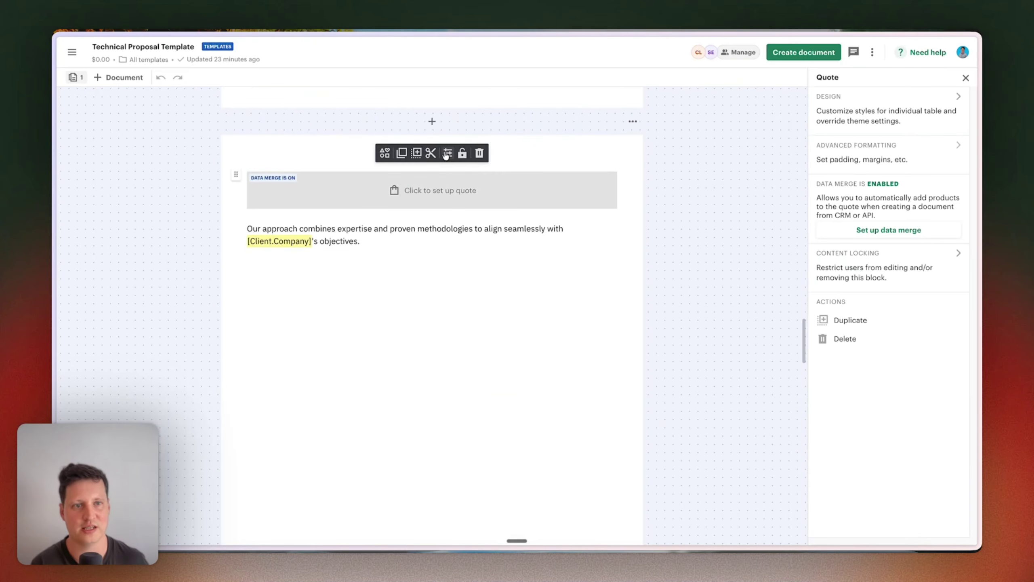
drag(884, 184, 825, 184)
click(884, 185)
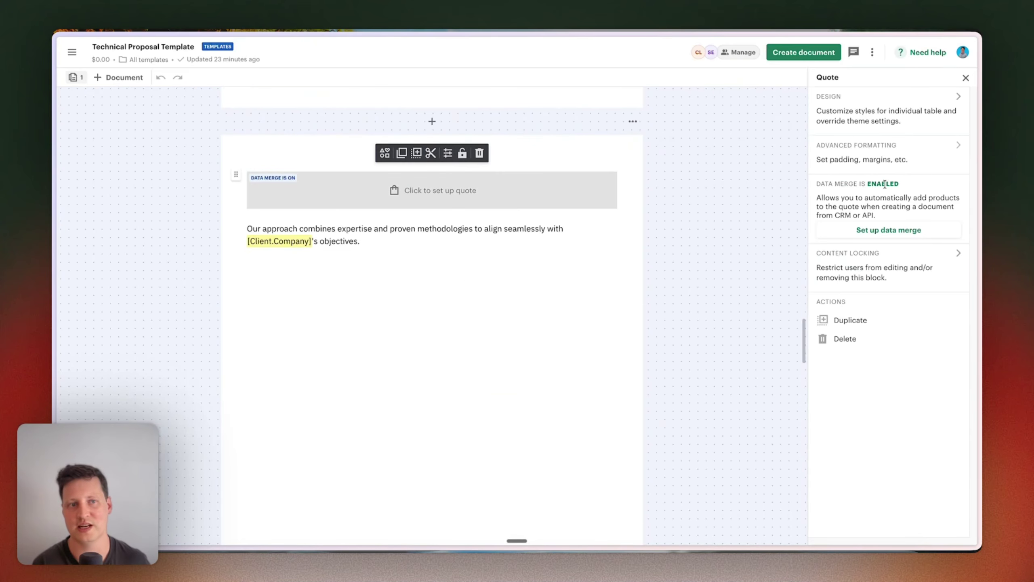
Review the quote's data merge setup, keep HubSpot deal as the data source, and save the settings.
click(889, 231)
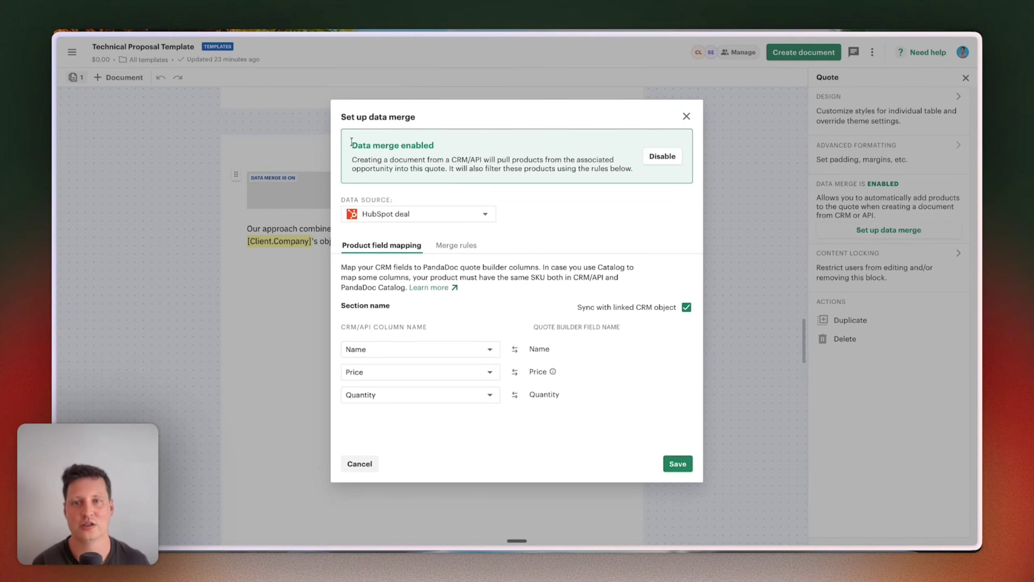
triple_click(366, 145)
click(485, 215)
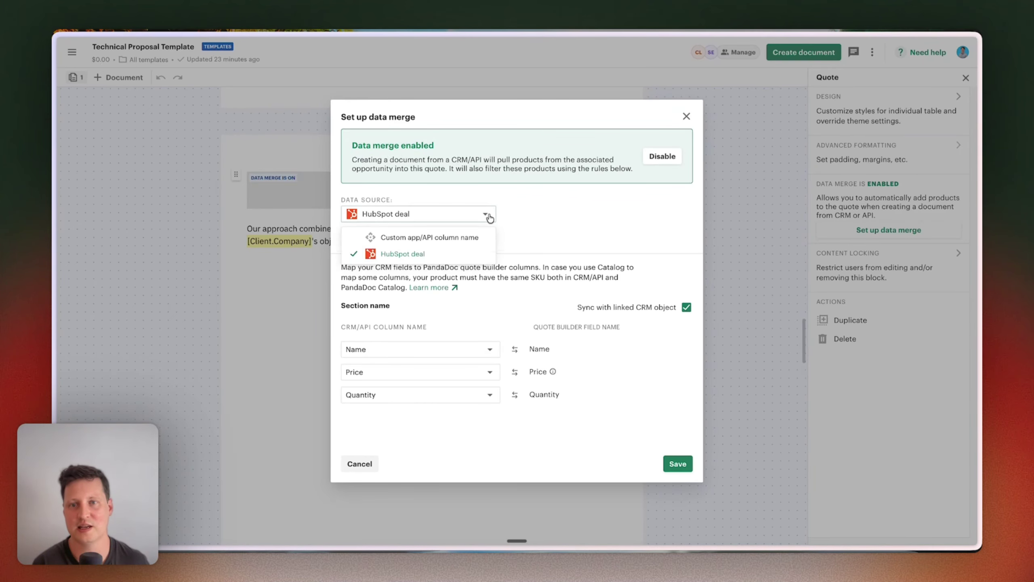
click(490, 219)
click(678, 464)
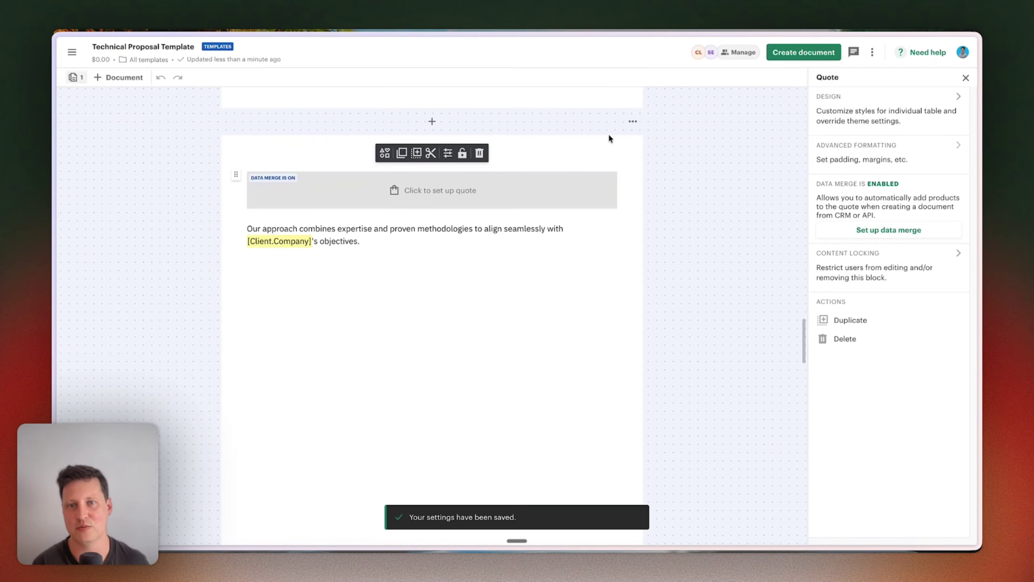
Compare the line items on the Washington and Sons - July Order deal in HubSpot with the quote in the PandaDoc document.
click(110, 150)
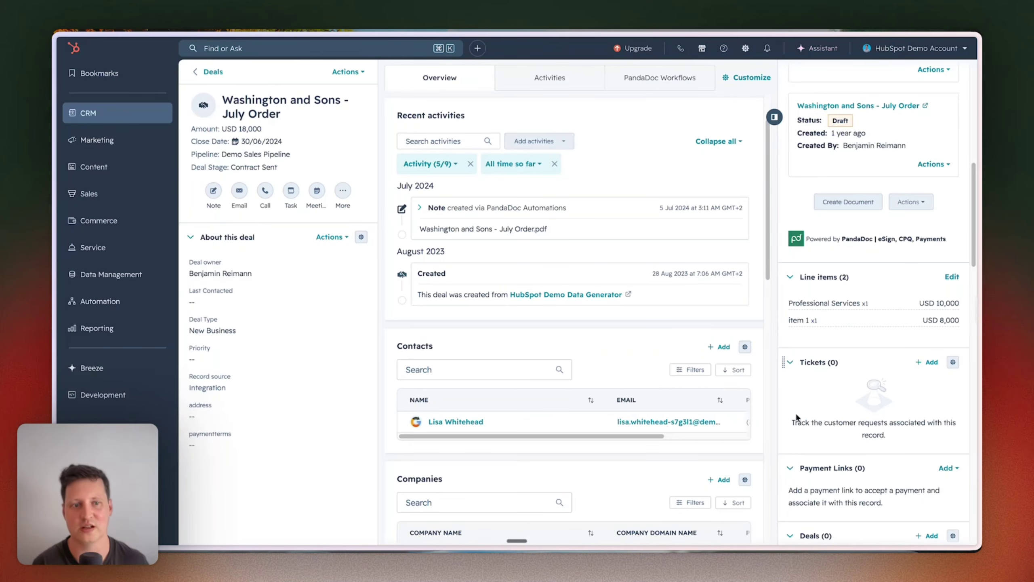
mouse_move(54, 179)
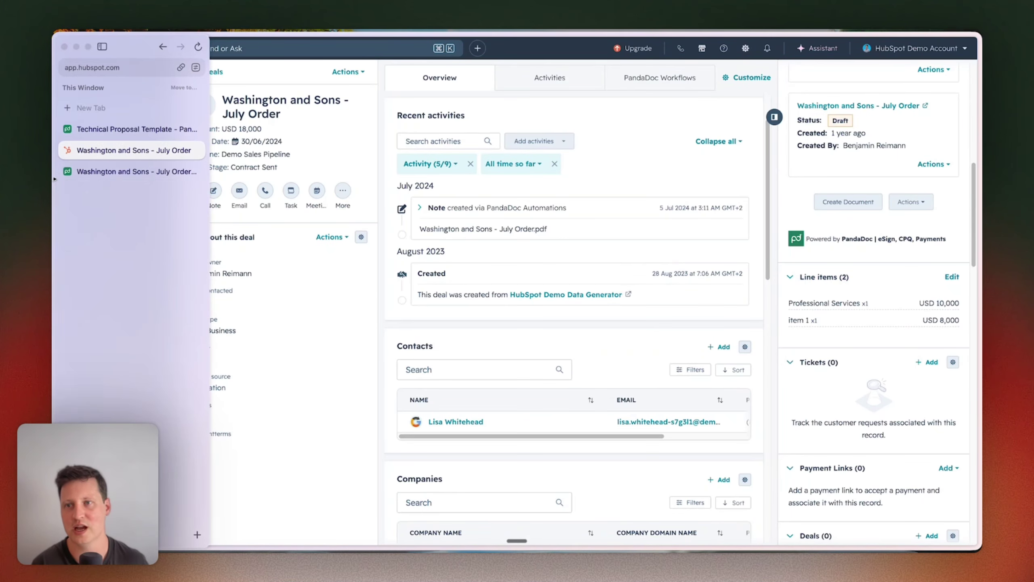
click(97, 172)
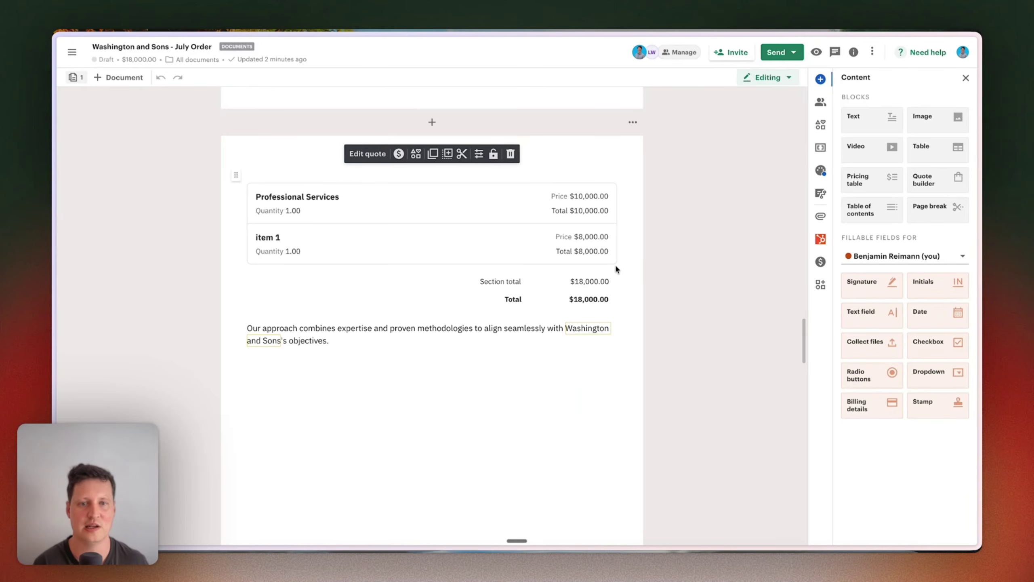
scroll(290, 277, down, 1)
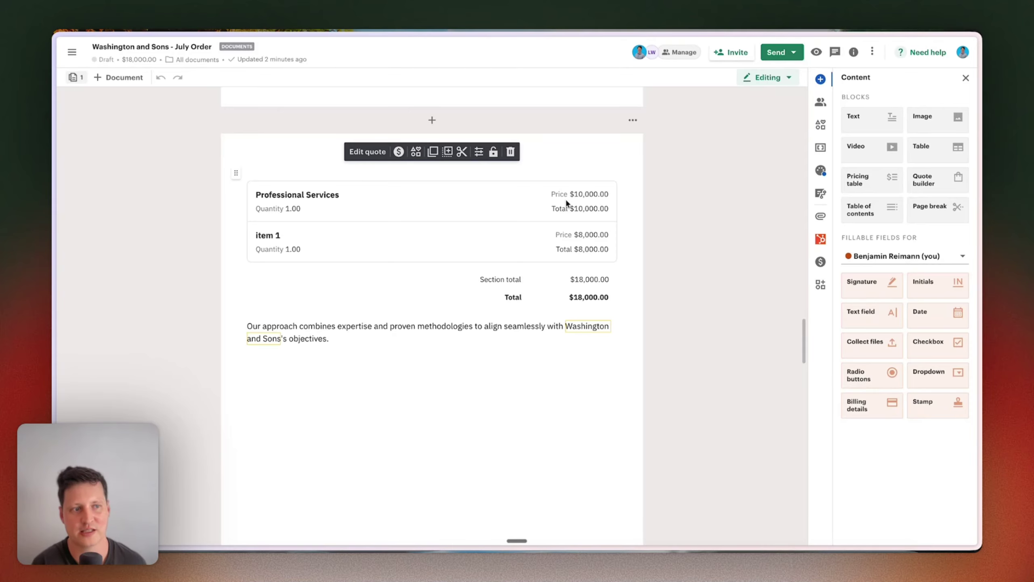
Return to the HubSpot deal and review the status and creation details of its linked PandaDoc documents.
mouse_move(57, 151)
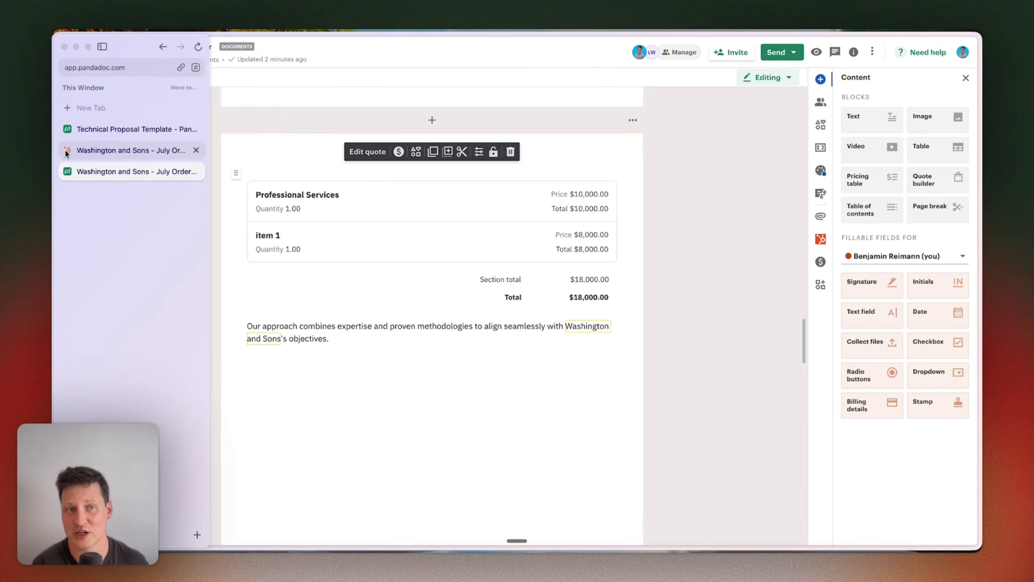
click(66, 151)
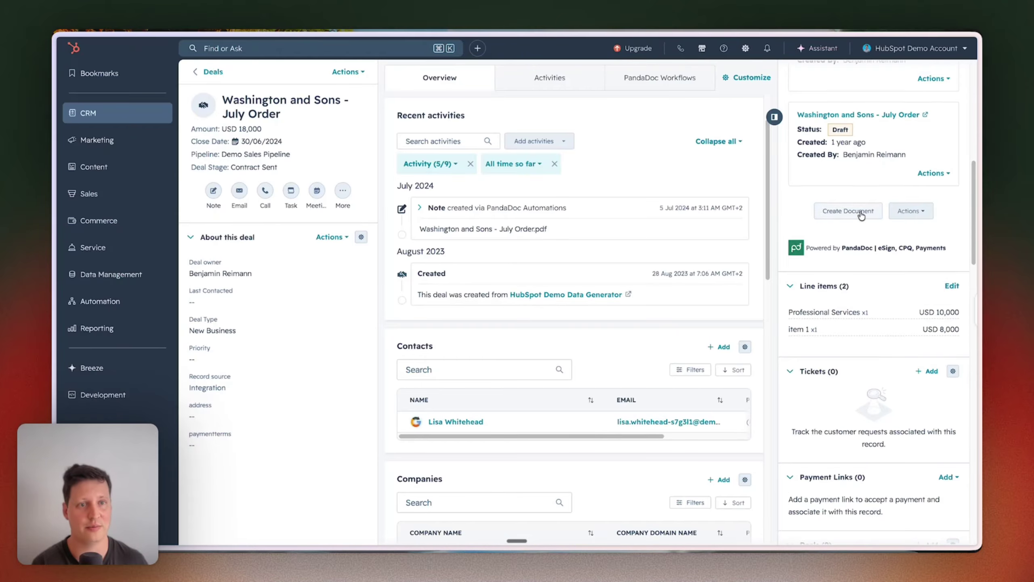
scroll(849, 174, up, 1)
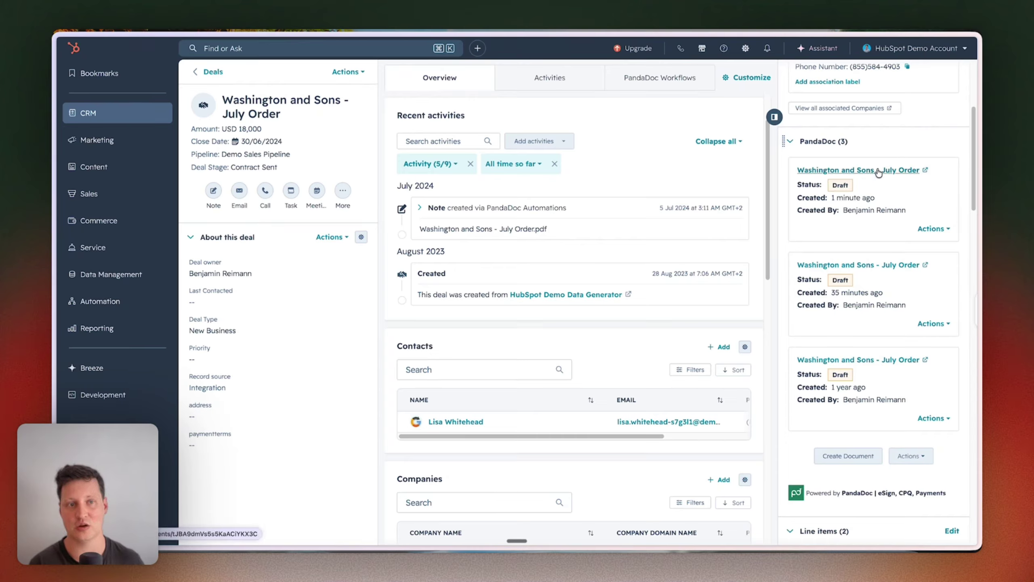
drag(877, 199, 829, 199)
click(800, 198)
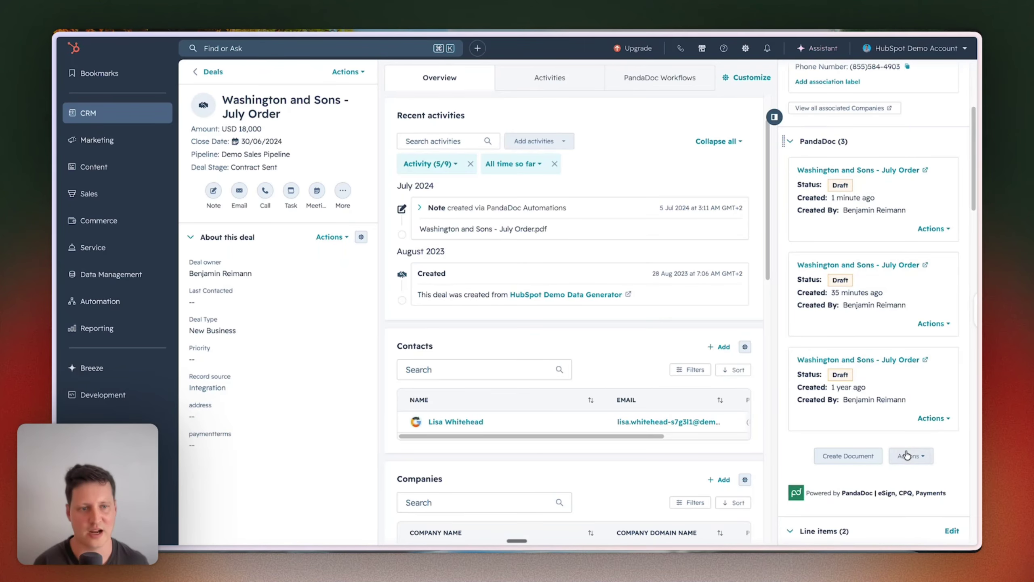
Set the Washington and Sons - July Order deal's stage to Decision Maker Bought-In.
scroll(856, 244, up, 3)
scroll(869, 245, down, 6)
scroll(571, 244, up, 2)
scroll(868, 246, up, 4)
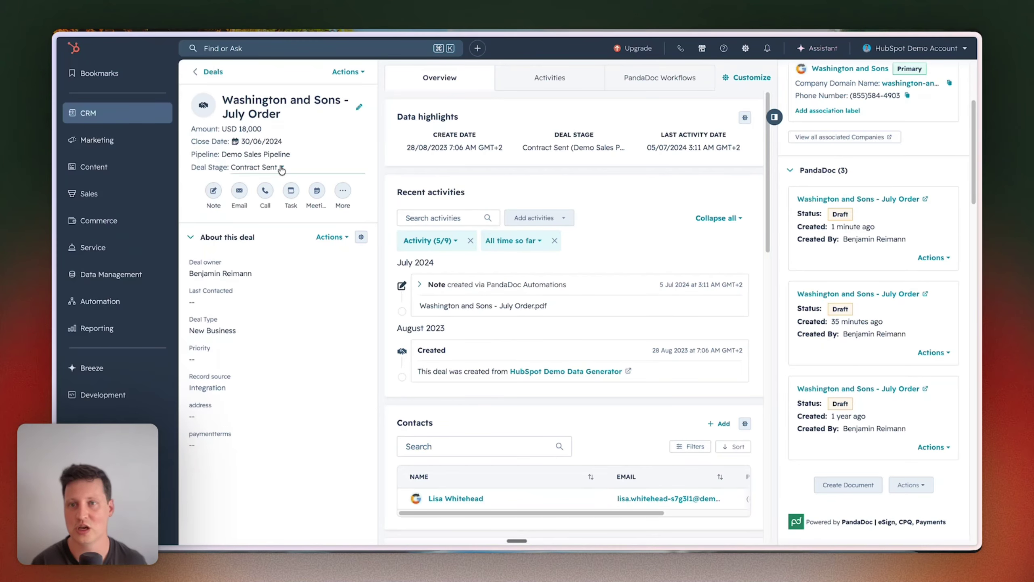
click(283, 167)
click(285, 247)
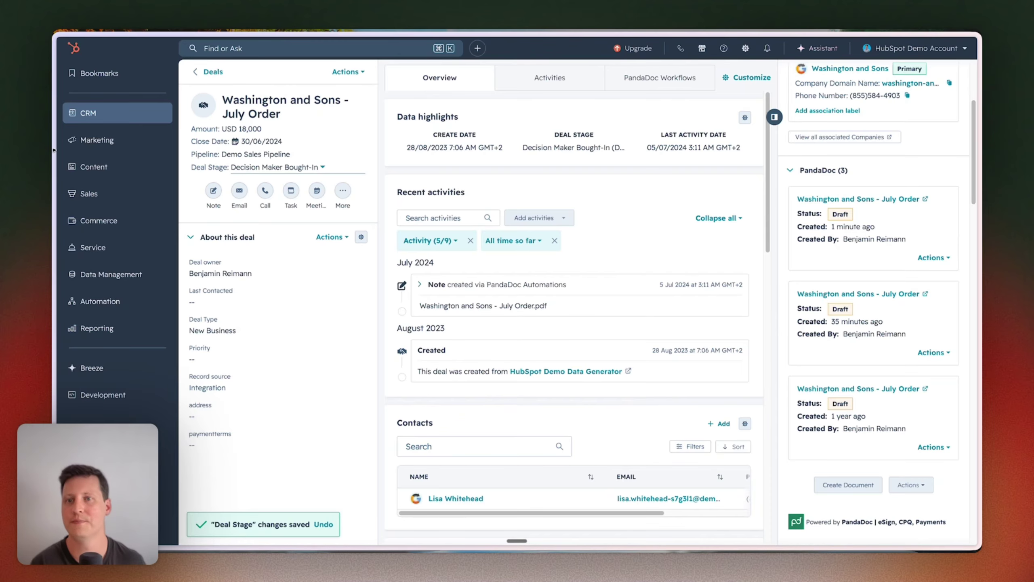
Switch to the Technical Proposal Template in PandaDoc, close the quote's properties and show the template's HubSpot integration settings.
mouse_move(54, 150)
click(157, 129)
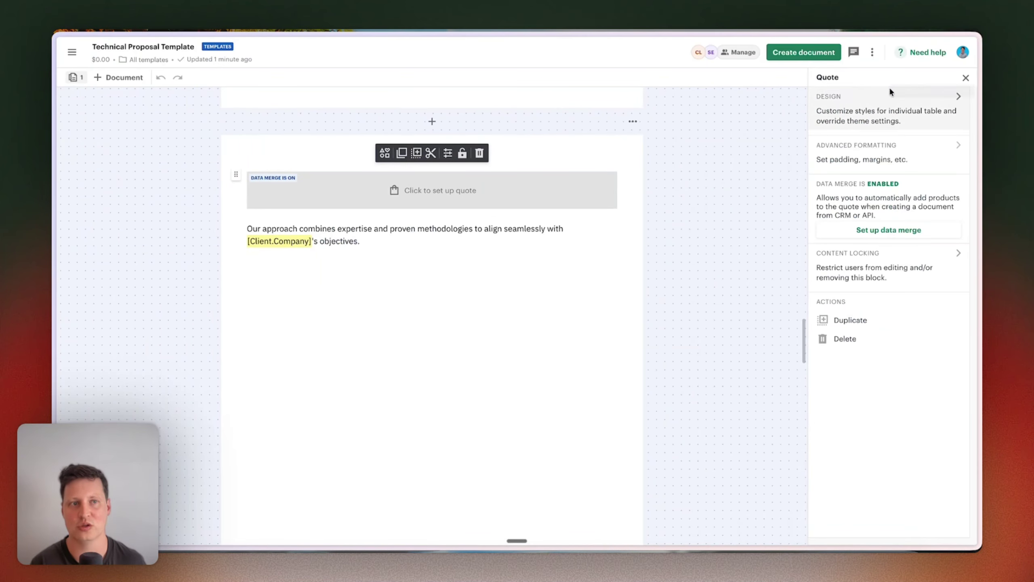
click(968, 78)
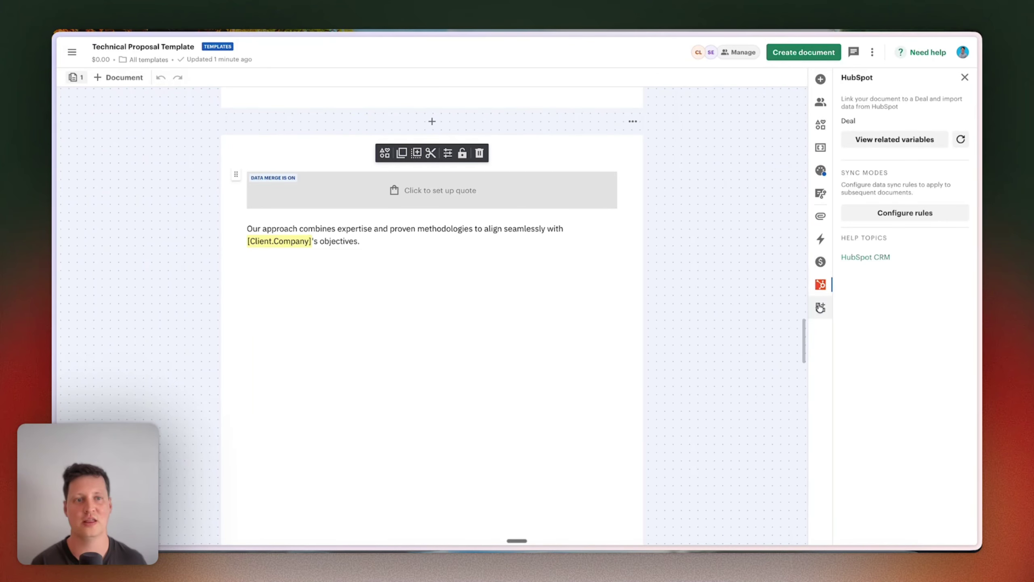
Switch to the HubSpot deal and open its list of available deal stages.
click(94, 150)
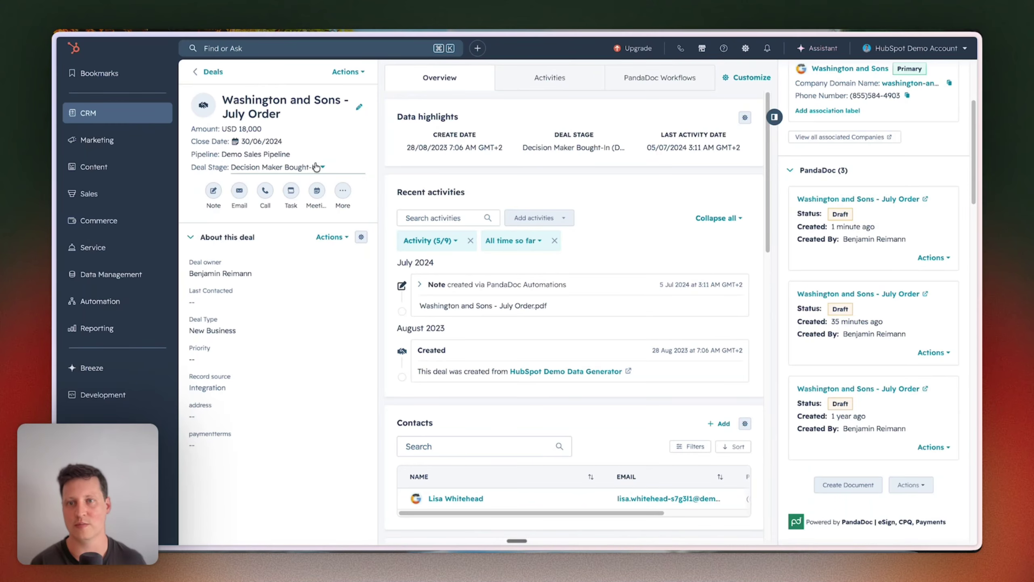
click(318, 167)
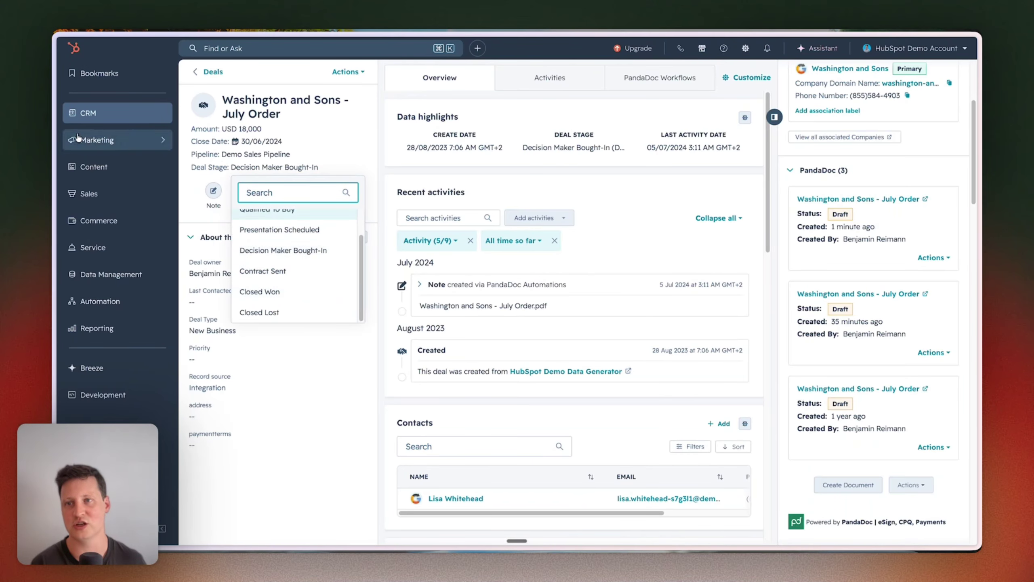
Switch back to the Technical Proposal Template in PandaDoc and open its HubSpot sync rules for configuration.
mouse_move(54, 122)
click(102, 130)
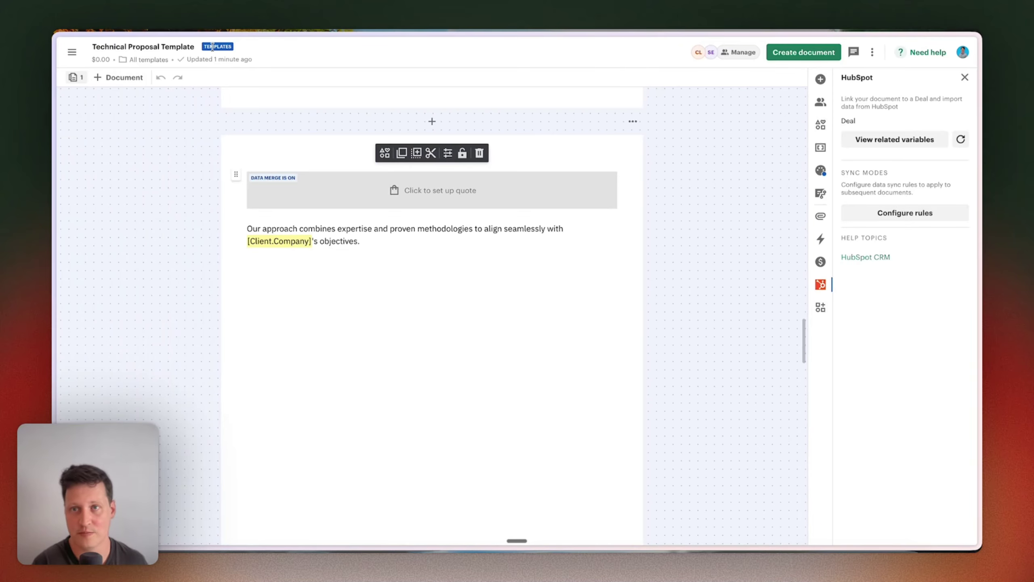
drag(204, 47, 224, 47)
drag(371, 39, 364, 61)
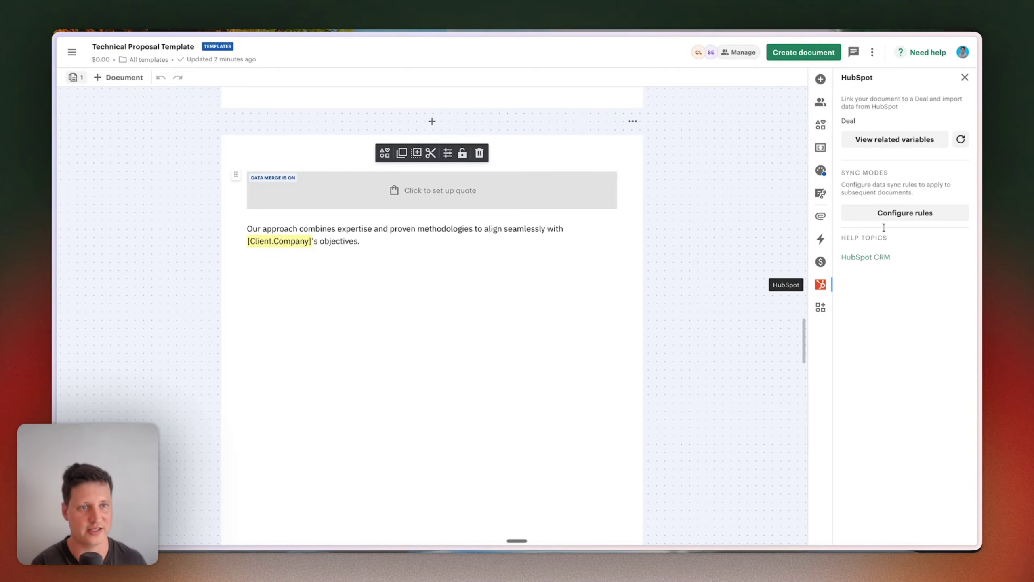
click(911, 213)
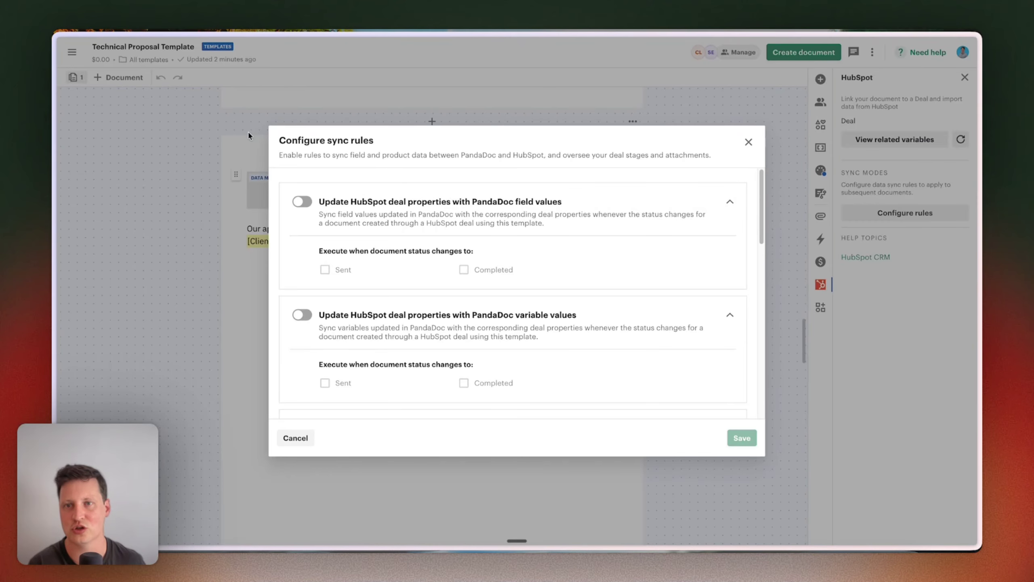
Examine the sync rules for updating HubSpot deal properties from field and variable values and for syncing line items.
scroll(456, 393, down, 6)
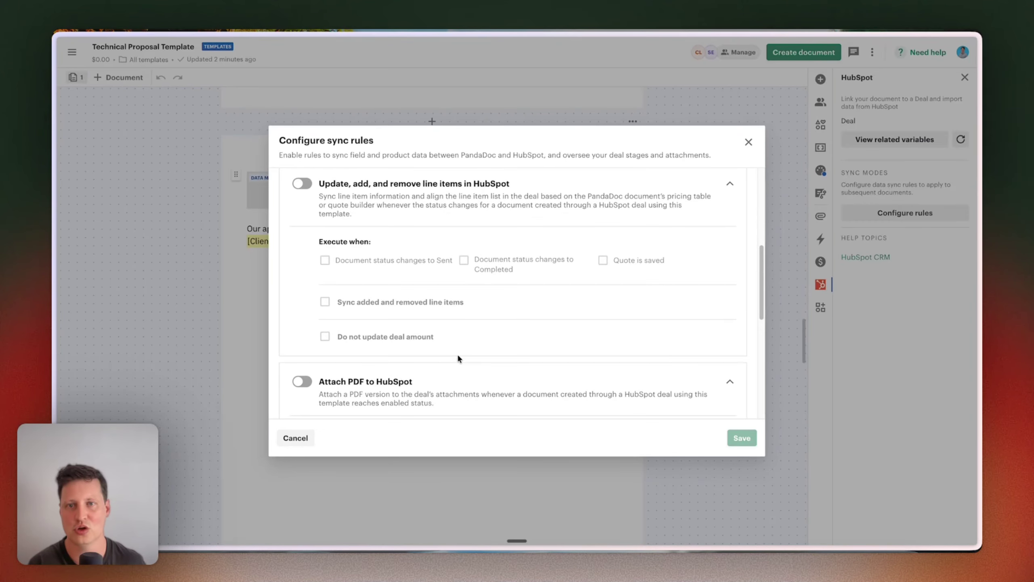
scroll(458, 353, up, 7)
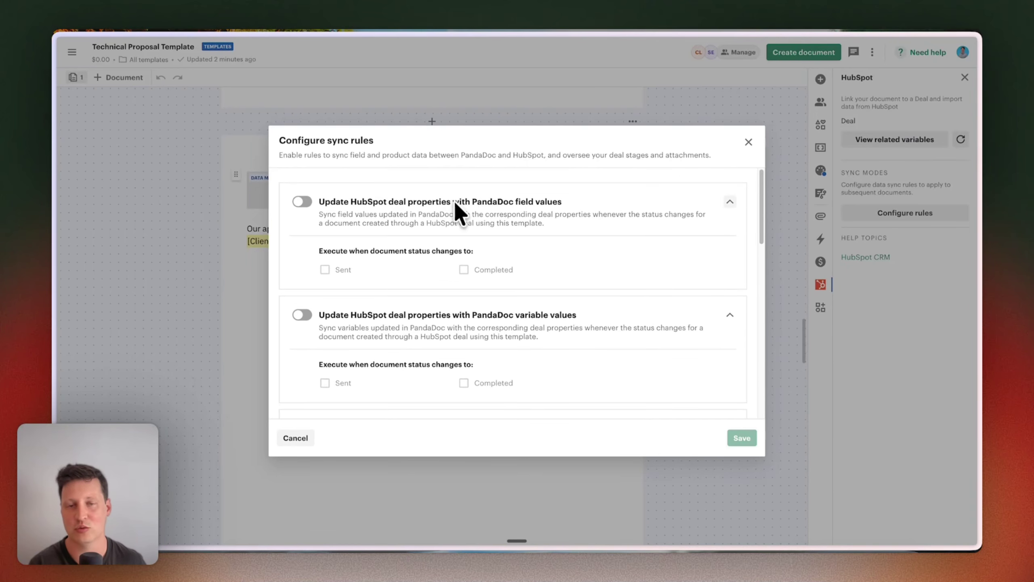
scroll(460, 232, down, 3)
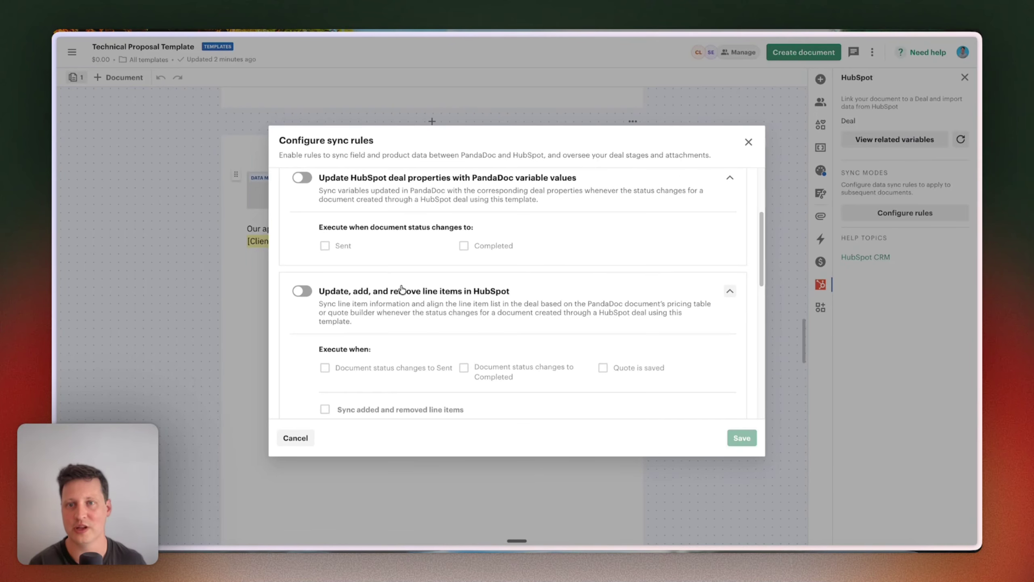
scroll(561, 184, down, 2)
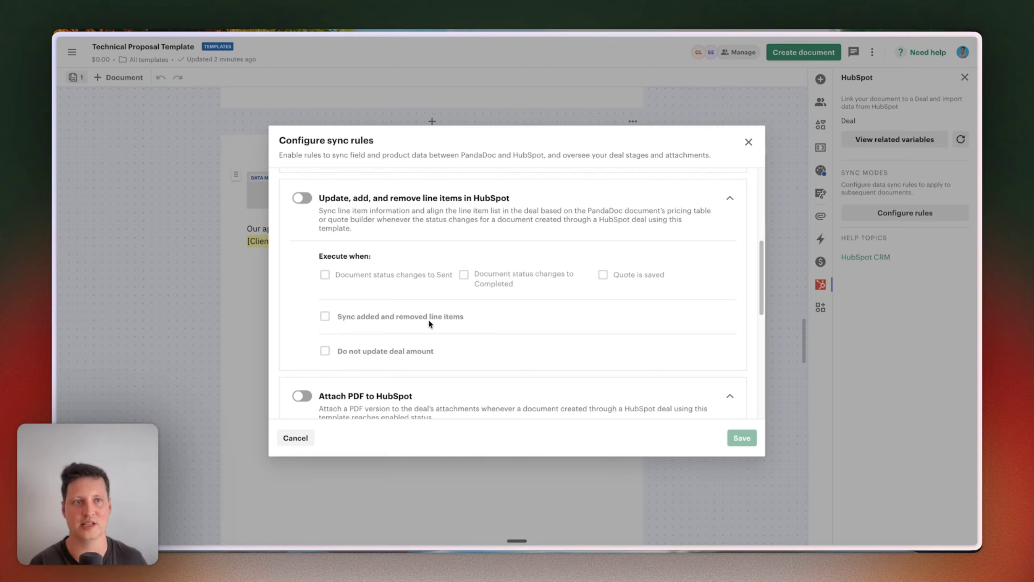
scroll(428, 318, down, 2)
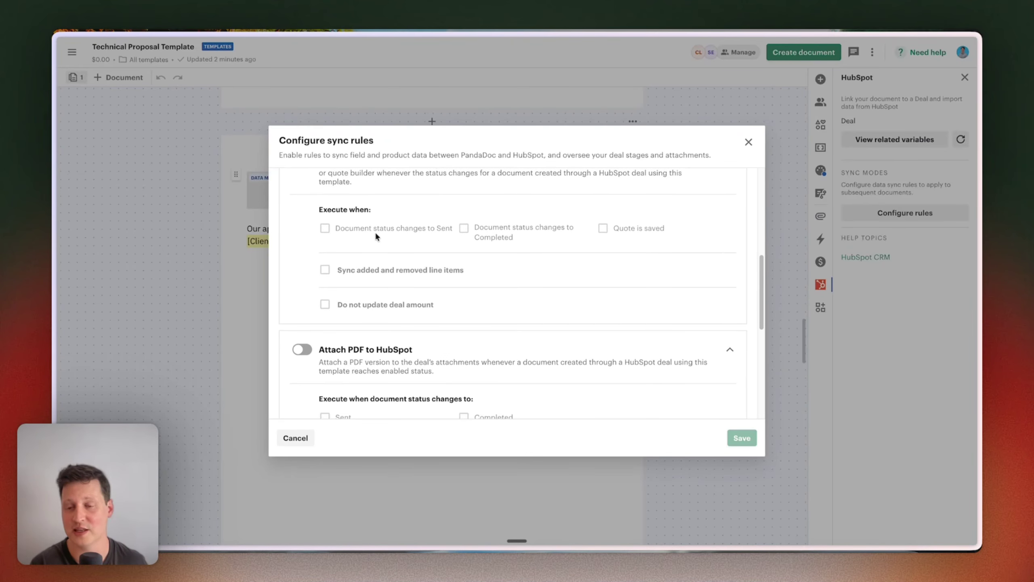
Review the Attach PDF and Change deal stage rules, including the document statuses available for the first stage mapping.
scroll(428, 322, down, 5)
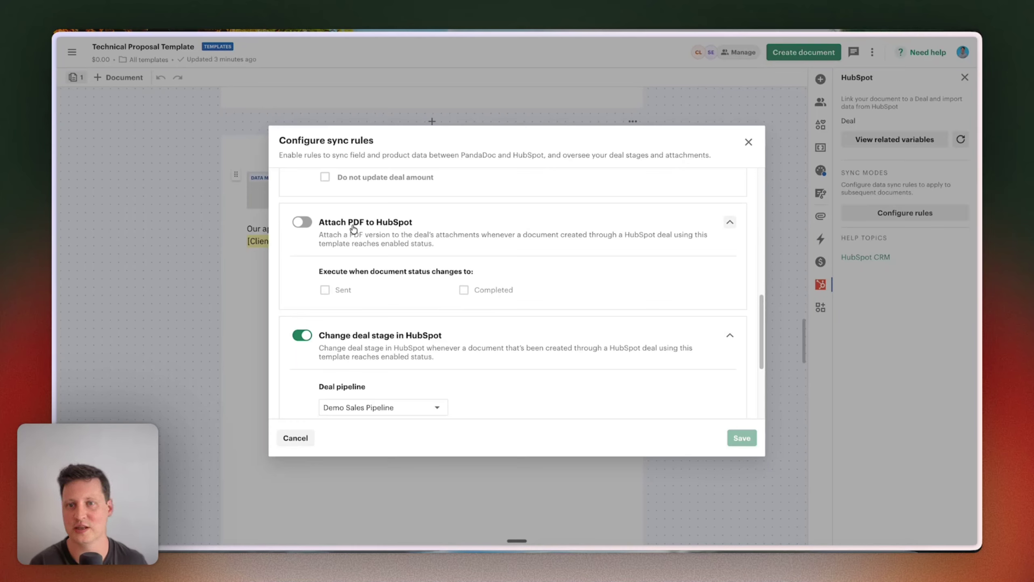
scroll(397, 267, down, 3)
scroll(397, 267, down, 1)
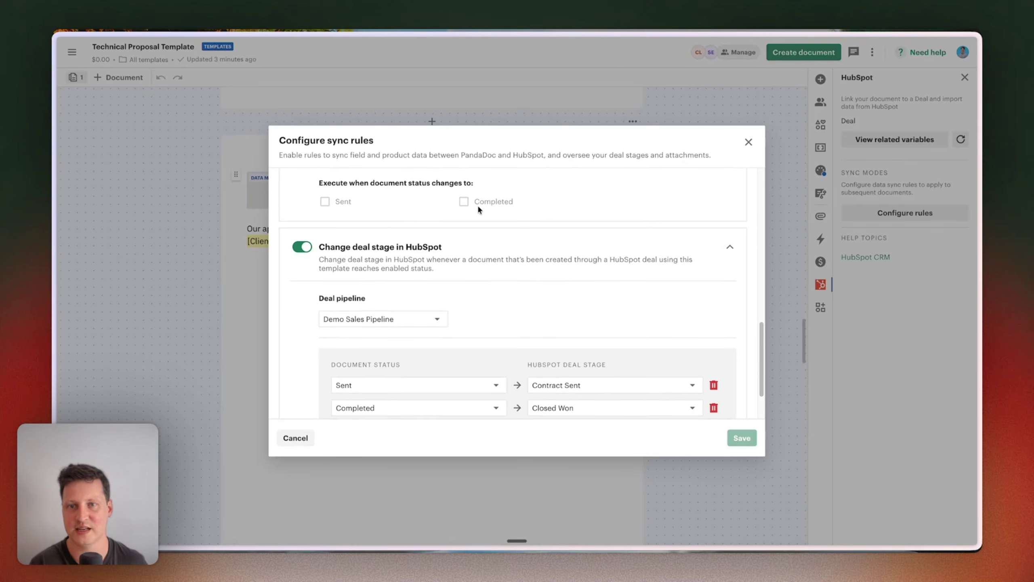
scroll(477, 221, down, 3)
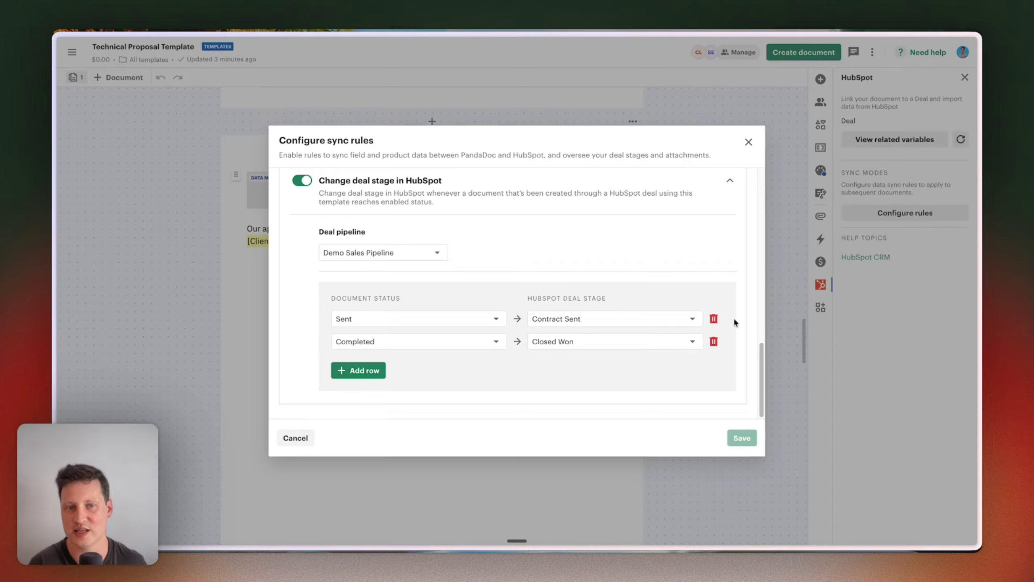
click(487, 322)
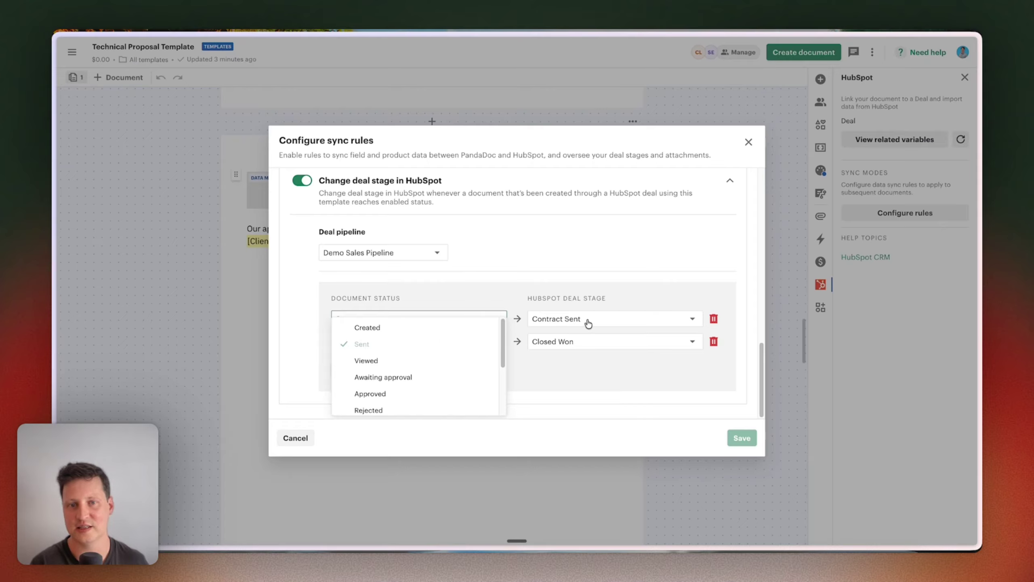
click(570, 291)
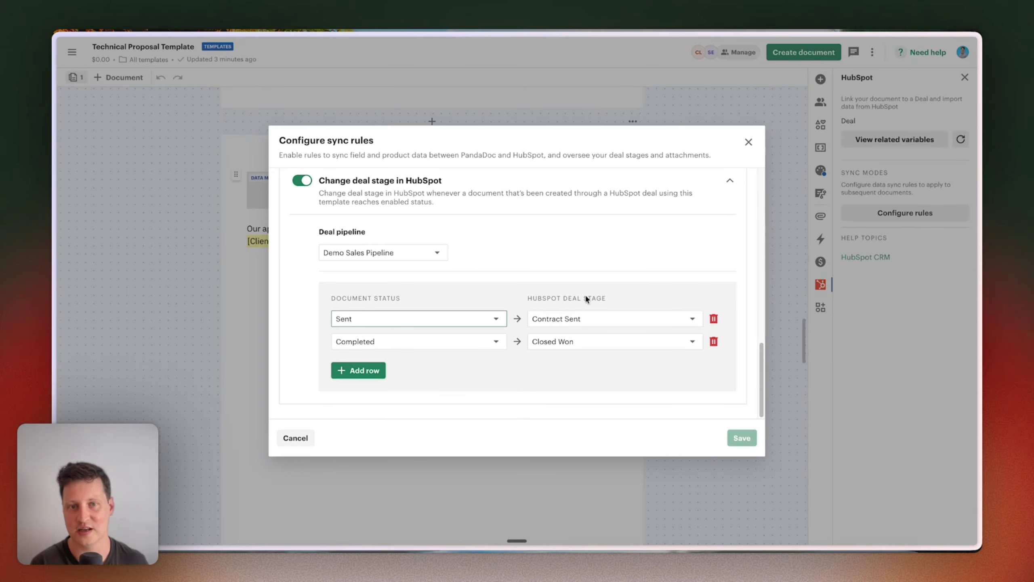
Check the deal stage options on the HubSpot deal and return to the template's deal stage sync rule.
mouse_move(53, 93)
click(115, 149)
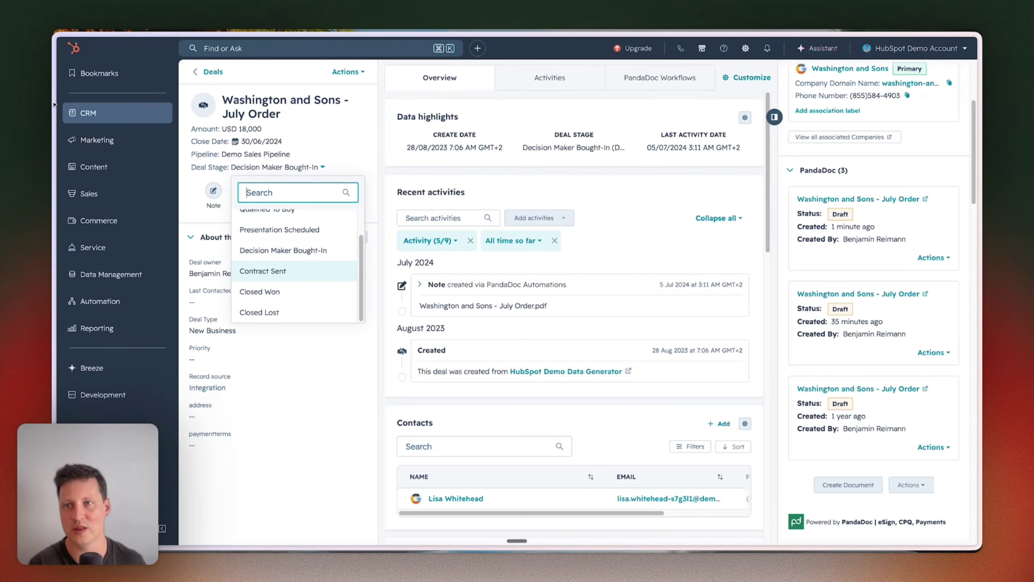
mouse_move(54, 102)
click(109, 128)
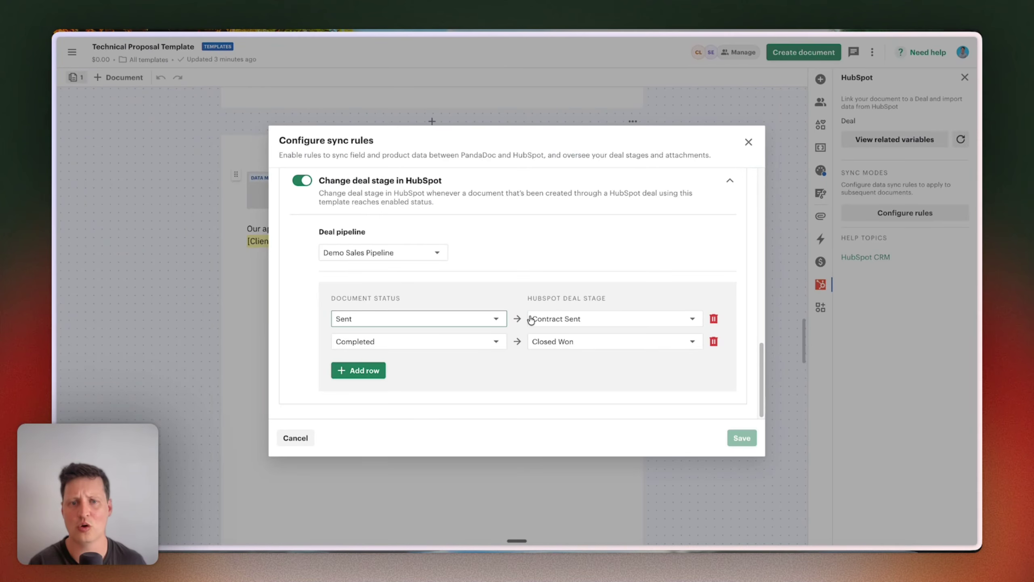